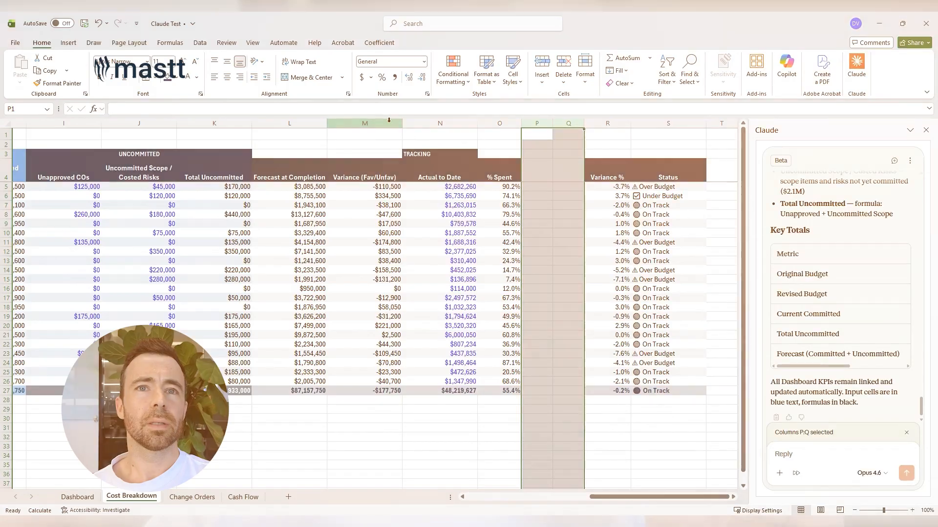
pyautogui.click(388, 121)
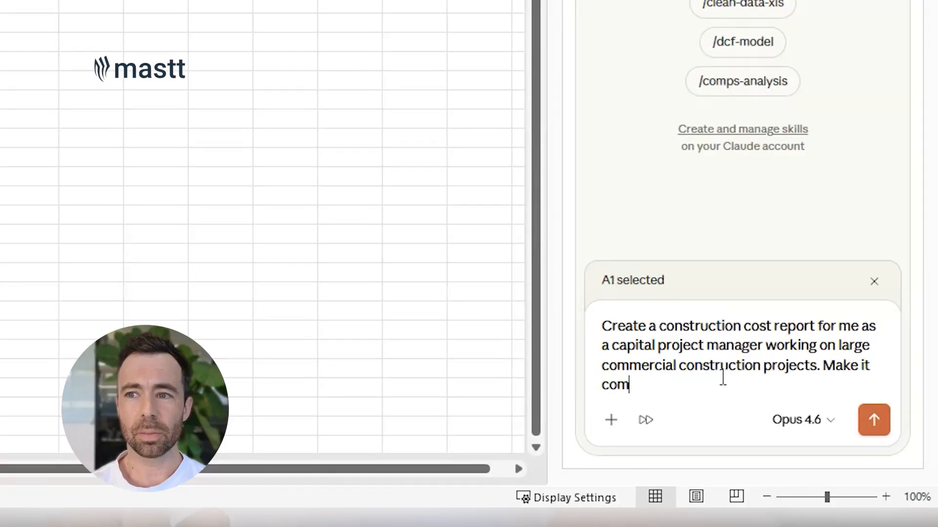
pyautogui.write('ensive')
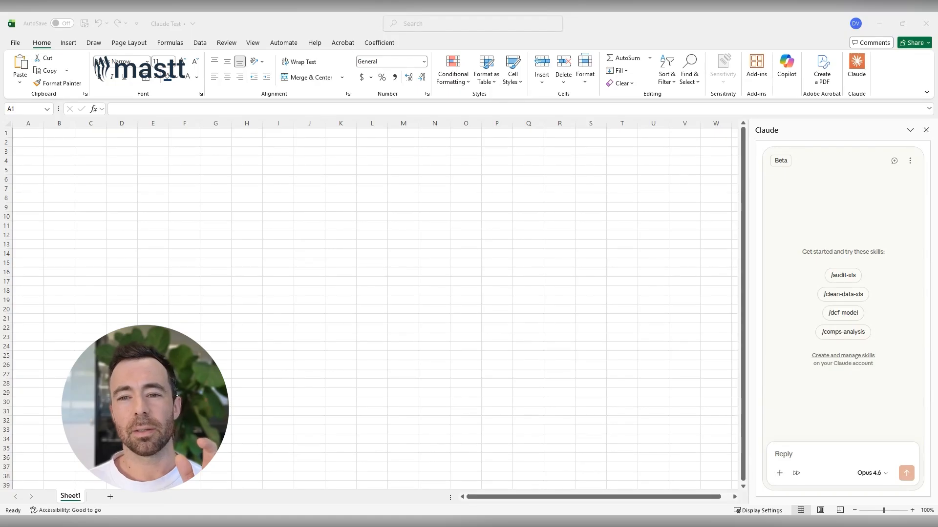
# - Ask Claude: "Create a construction cost report for me as a capital project manager working on large commercial construction projects. Make it comprehensive and awesome!"
pyautogui.click(833, 454)
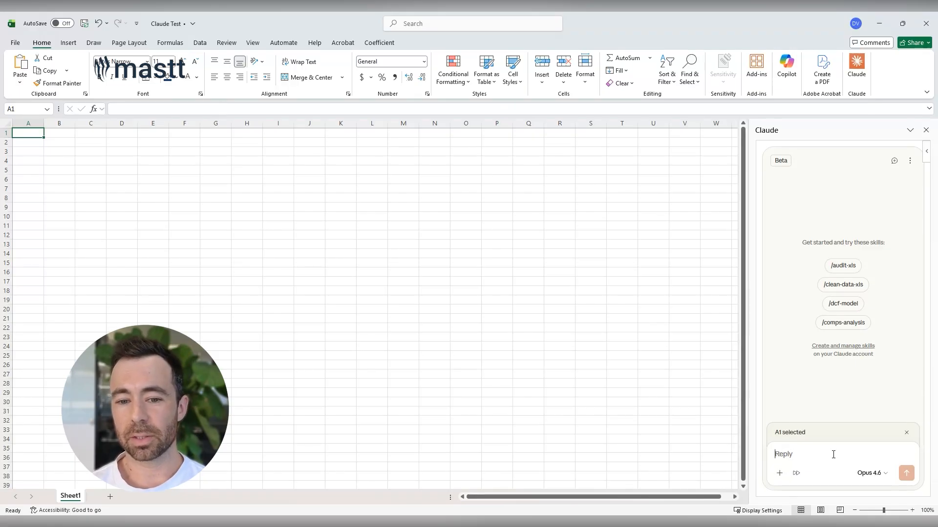
pyautogui.write('Create a')
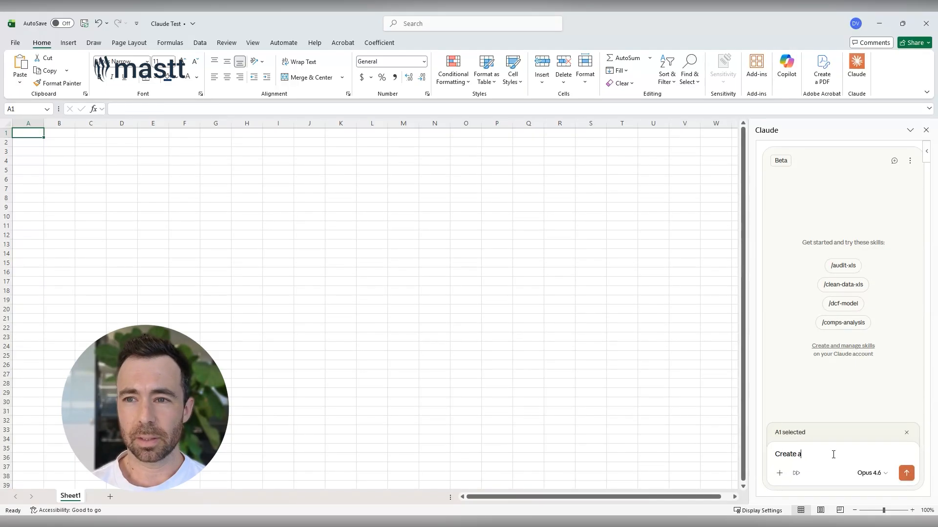
pyautogui.write(' construction cost report for me as a capital project')
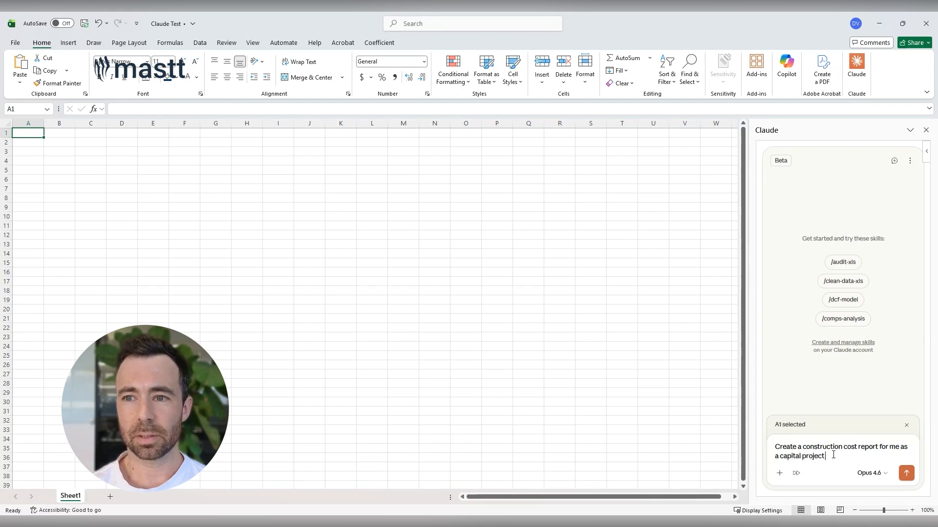
pyautogui.write(' manager work')
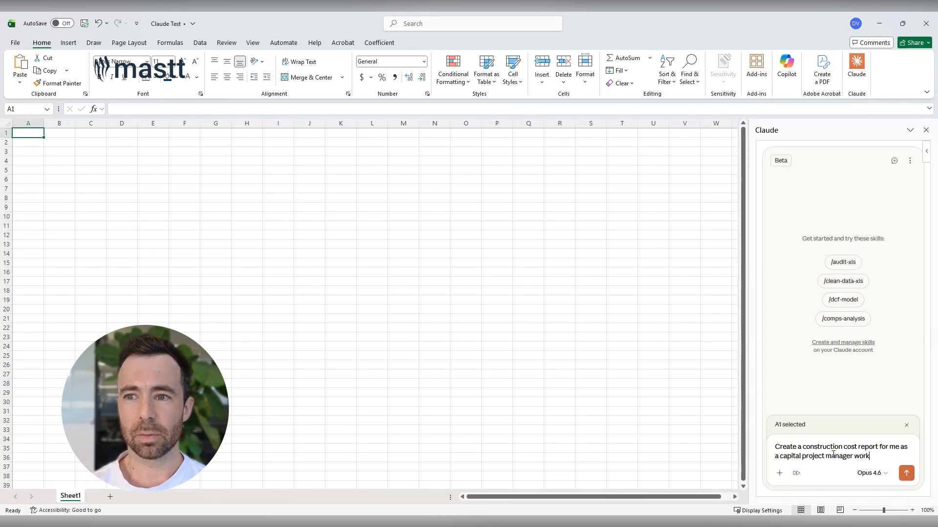
pyautogui.write('ing on large c')
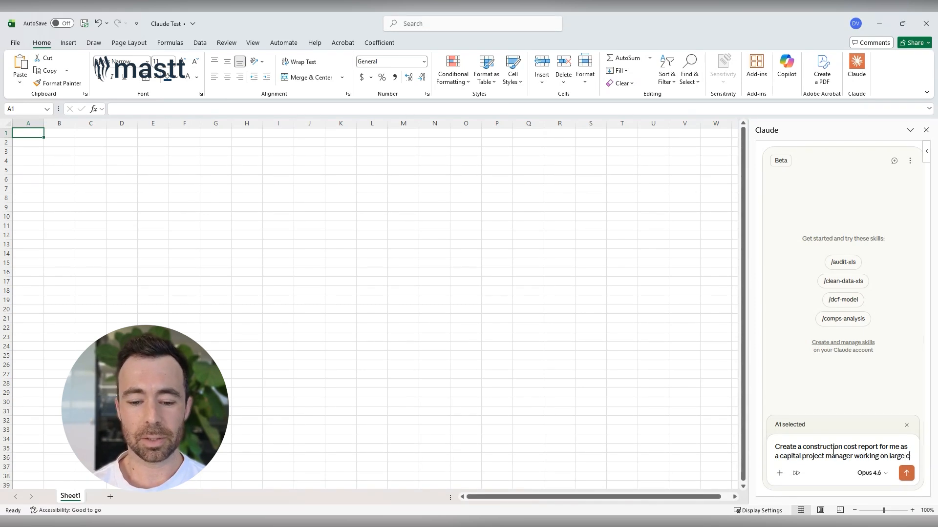
pyautogui.write('ommercial constr')
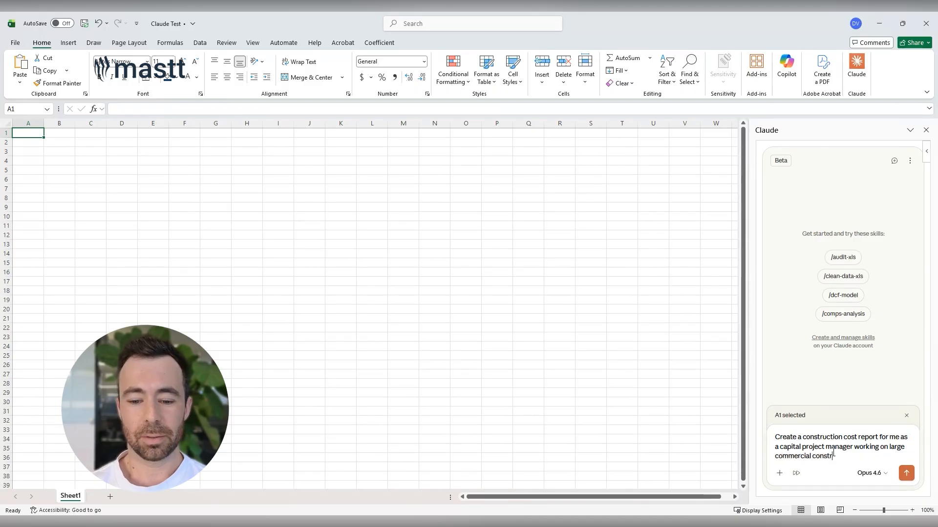
pyautogui.write('uction project')
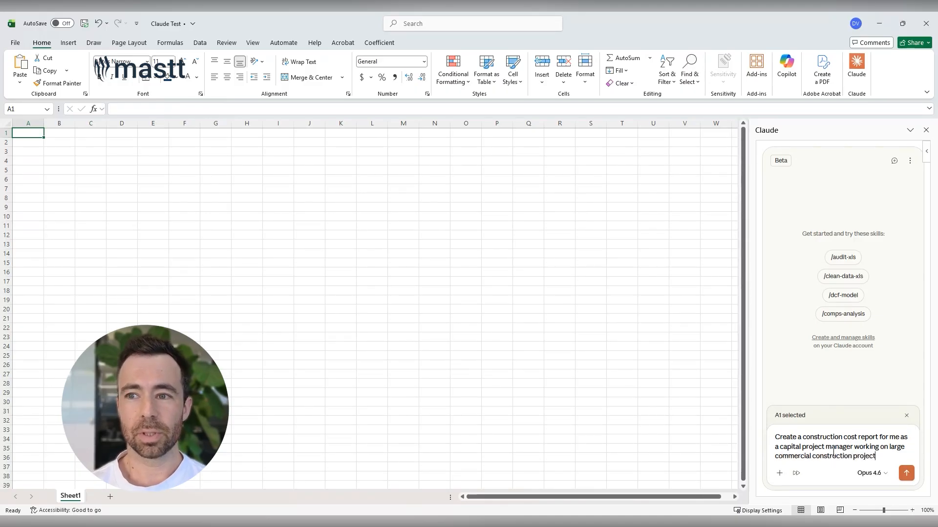
pyautogui.write('s. Make it comp')
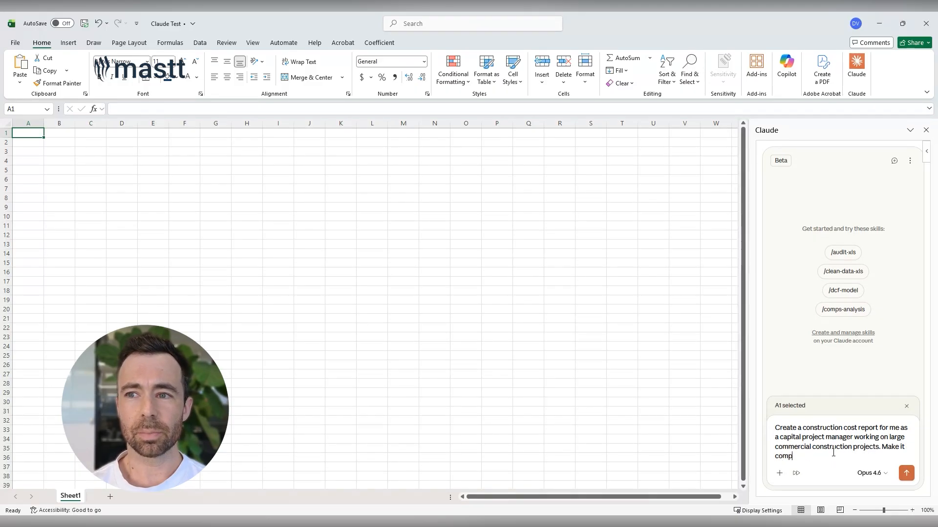
pyautogui.write('rehensive and aweso')
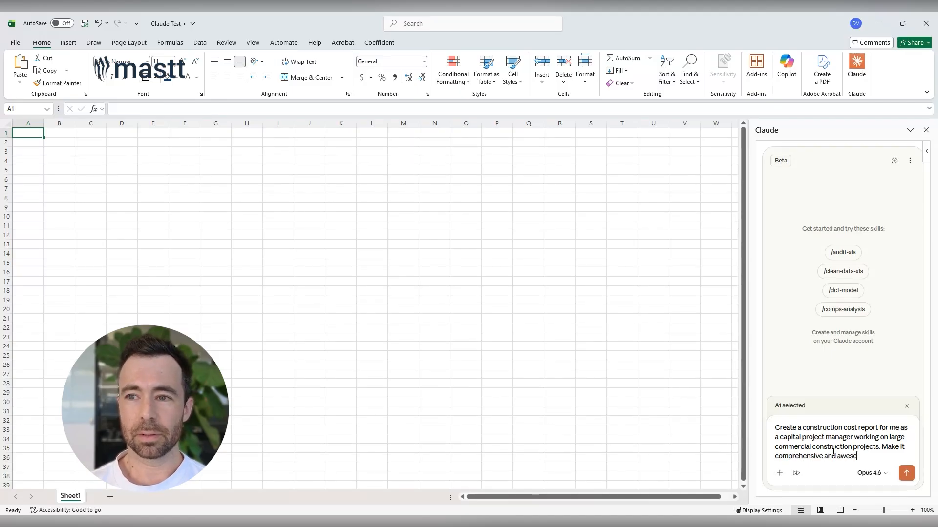
pyautogui.write('me!')
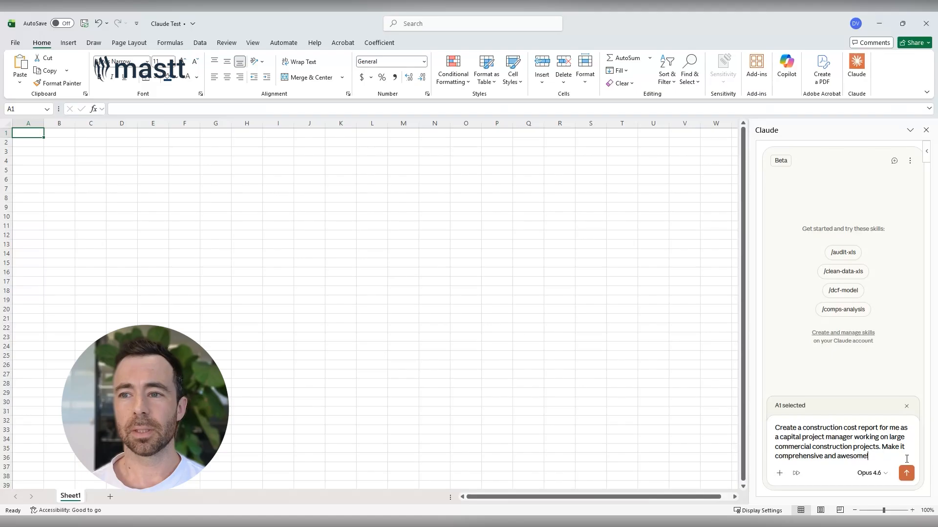
pyautogui.click(907, 473)
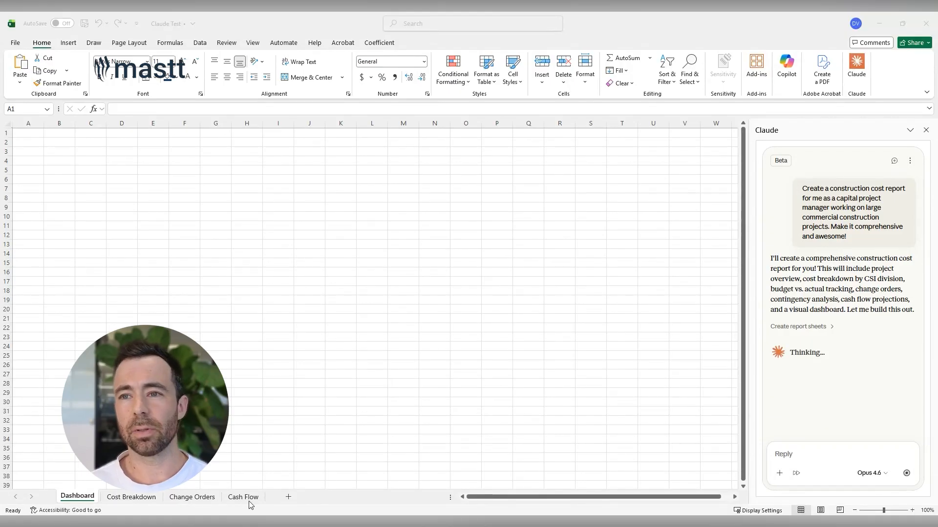
# - Examine the Cost Breakdown sheet by CSI division, from the original budget columns across to Status
pyautogui.click(134, 497)
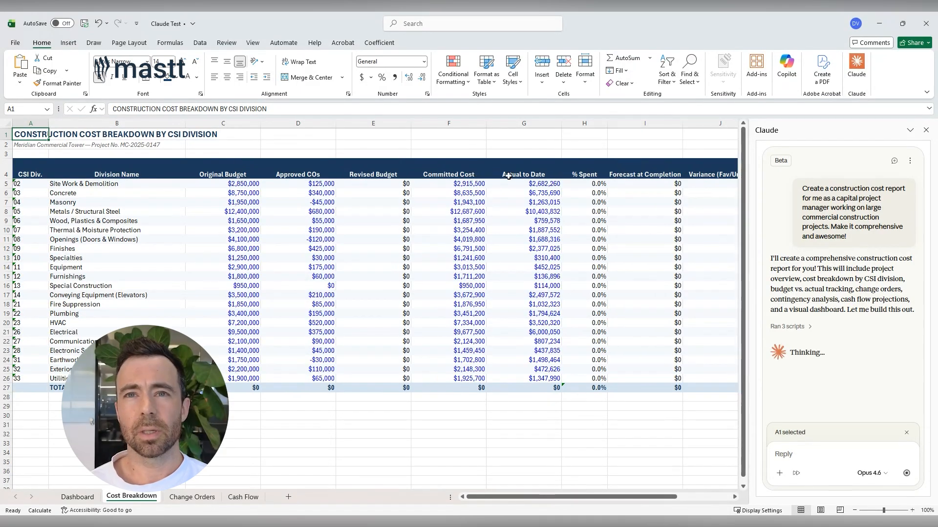
pyautogui.hscroll(3, 508, 175)
pyautogui.hscroll(2, 508, 176)
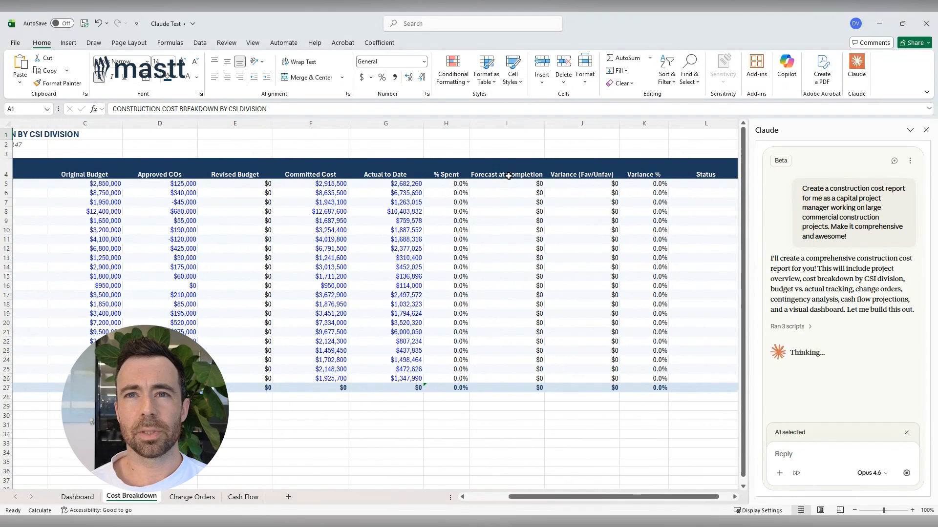
pyautogui.hscroll(3, 508, 176)
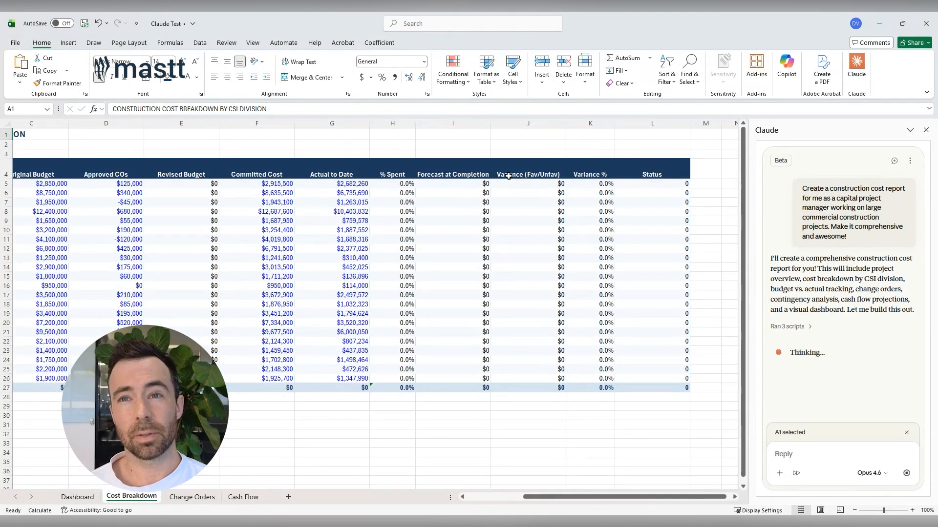
pyautogui.hscroll(-10, 508, 176)
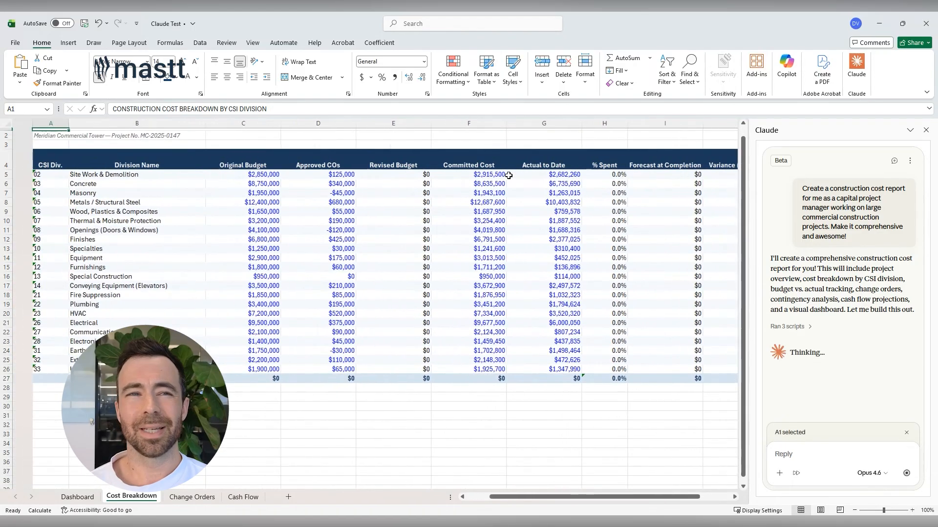
# - Check the Dashboard and Cost Breakdown sheets and expand Claude's list of scripts run for the report
pyautogui.click(186, 501)
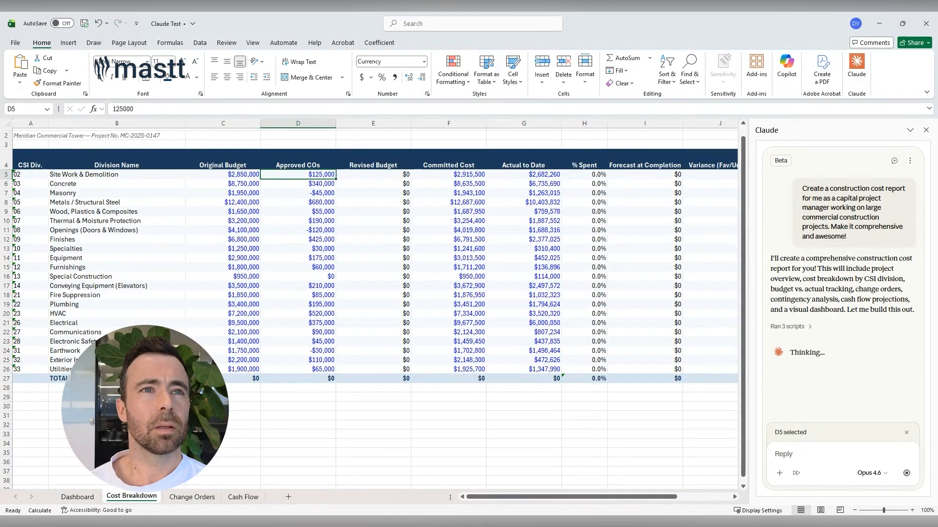
pyautogui.click(79, 497)
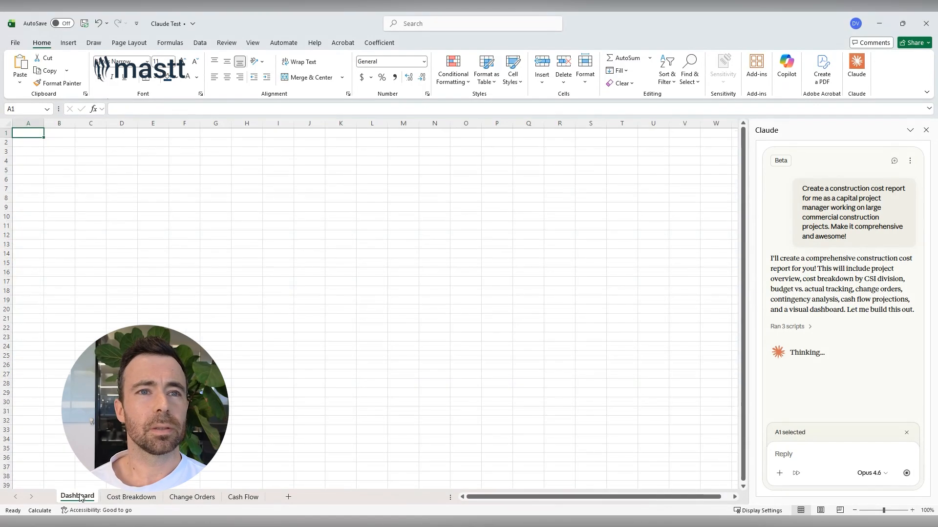
pyautogui.click(147, 496)
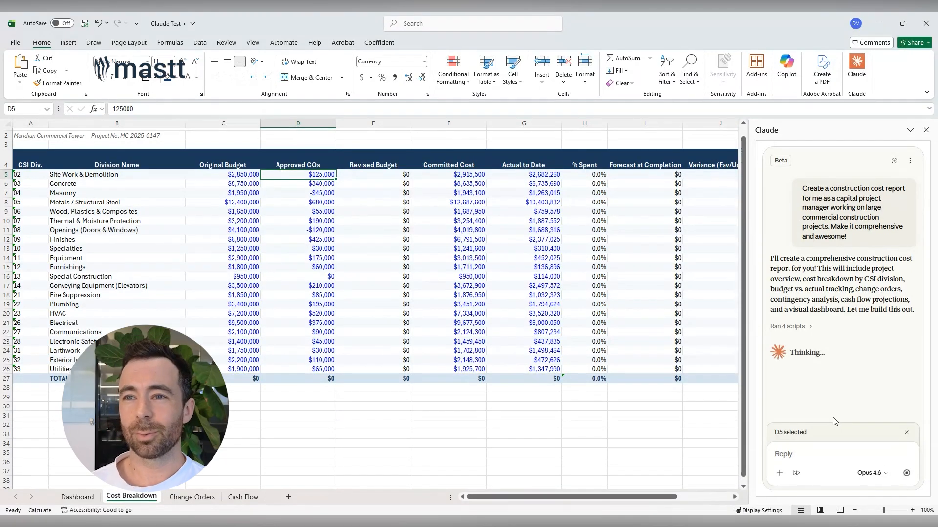
pyautogui.click(787, 327)
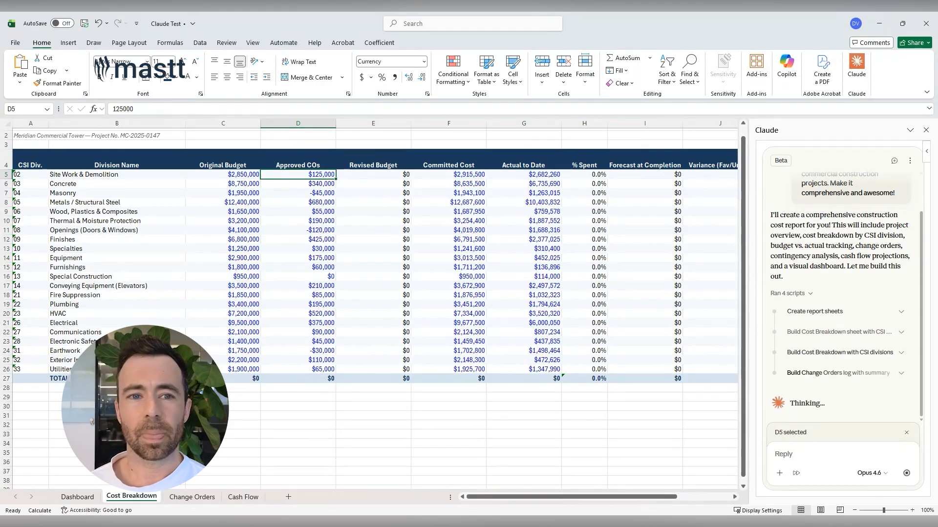
# - Review the Change Orders log across all columns and widen column A to fit the summary labels
pyautogui.click(193, 498)
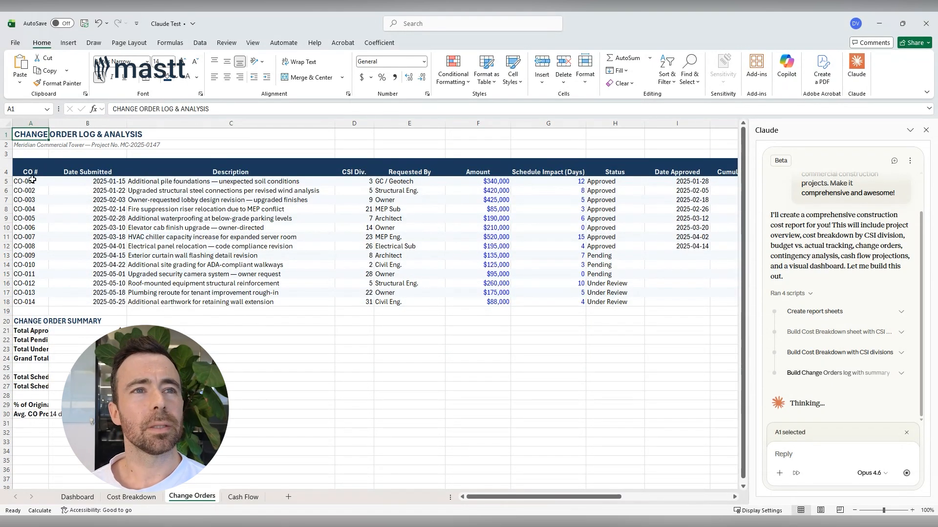
pyautogui.hscroll(2, 232, 197)
pyautogui.hscroll(3, 232, 198)
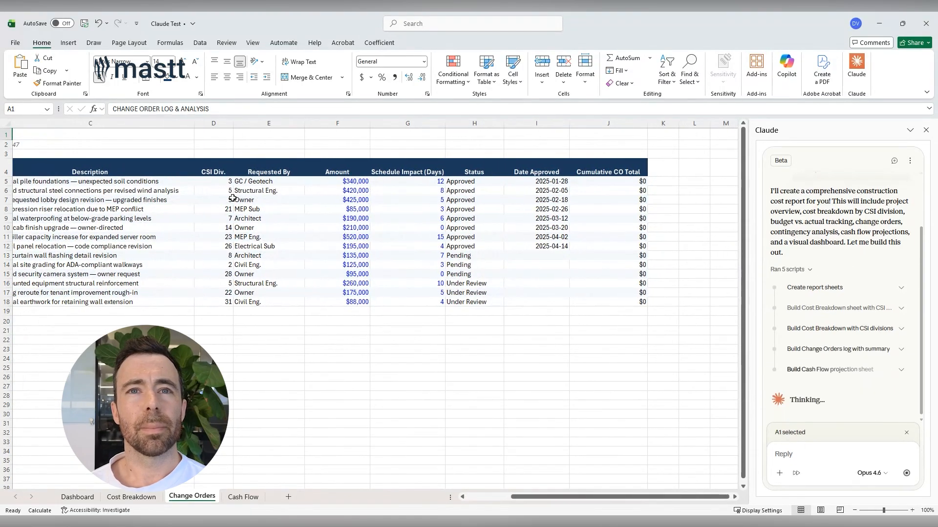
pyautogui.hscroll(3, 233, 197)
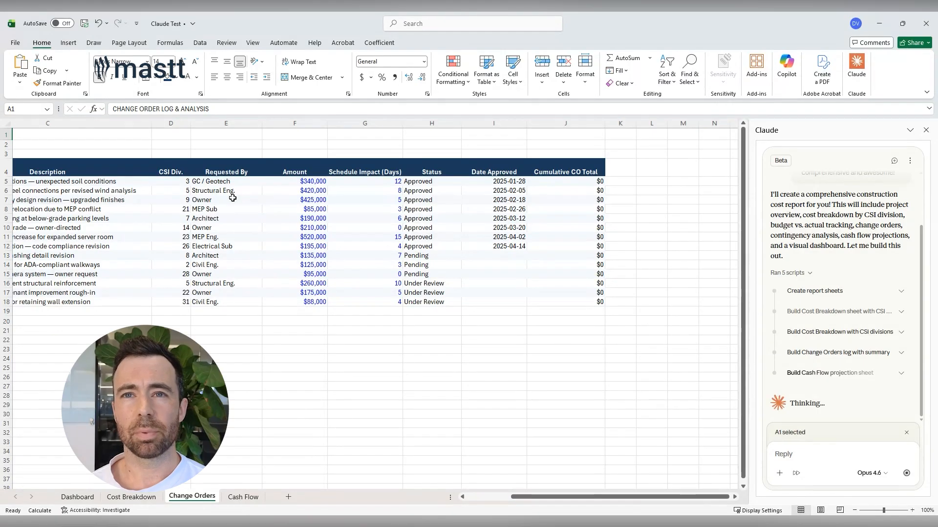
pyautogui.hscroll(-4, 232, 197)
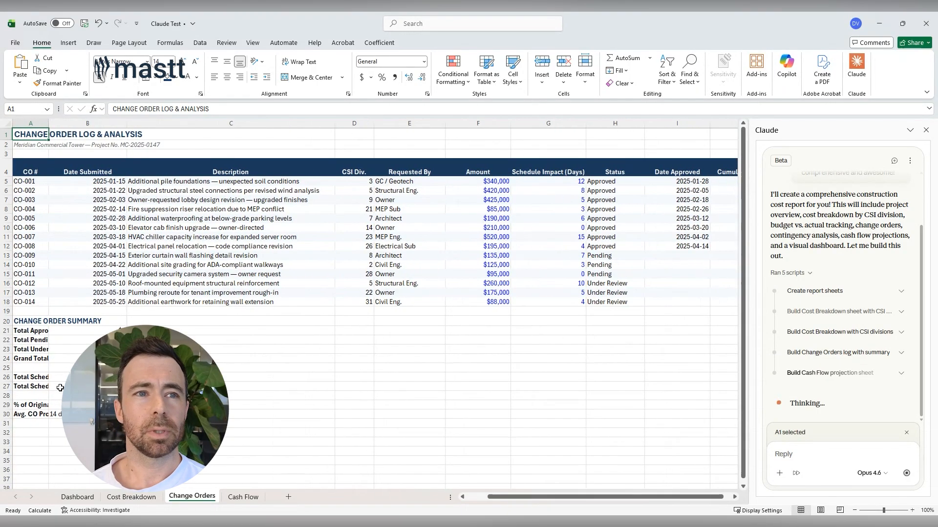
pyautogui.moveTo(48, 123); pyautogui.dragTo(101, 123)
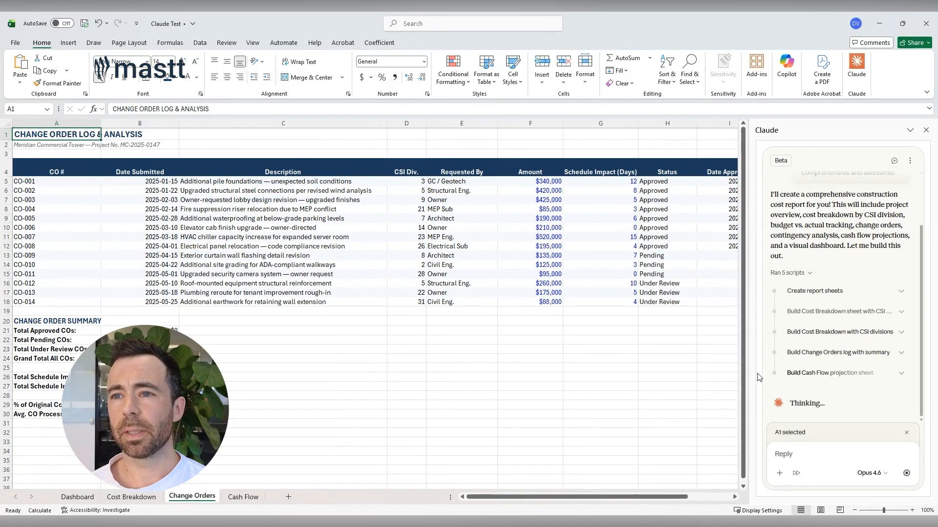
# - Examine the monthly planned and actual spend across the Cash Flow sheet's projection
pyautogui.click(243, 497)
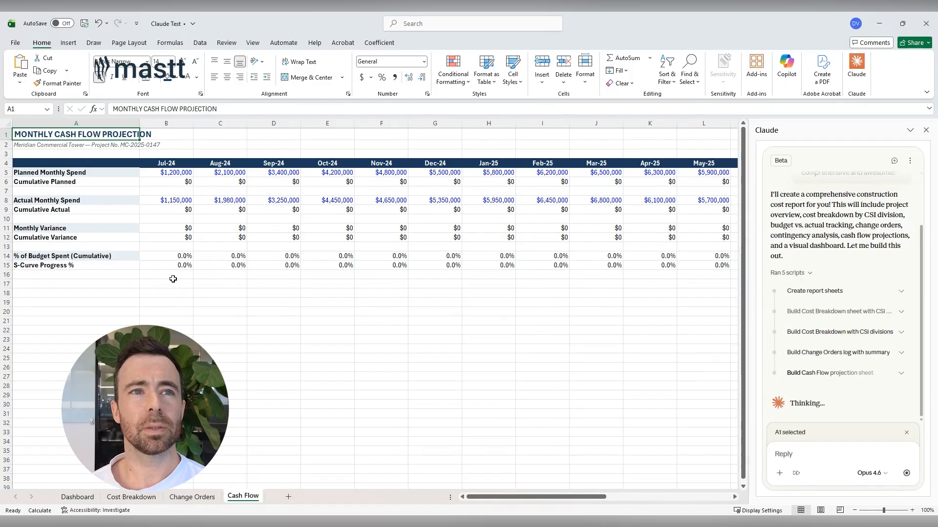
pyautogui.hscroll(3, 173, 279)
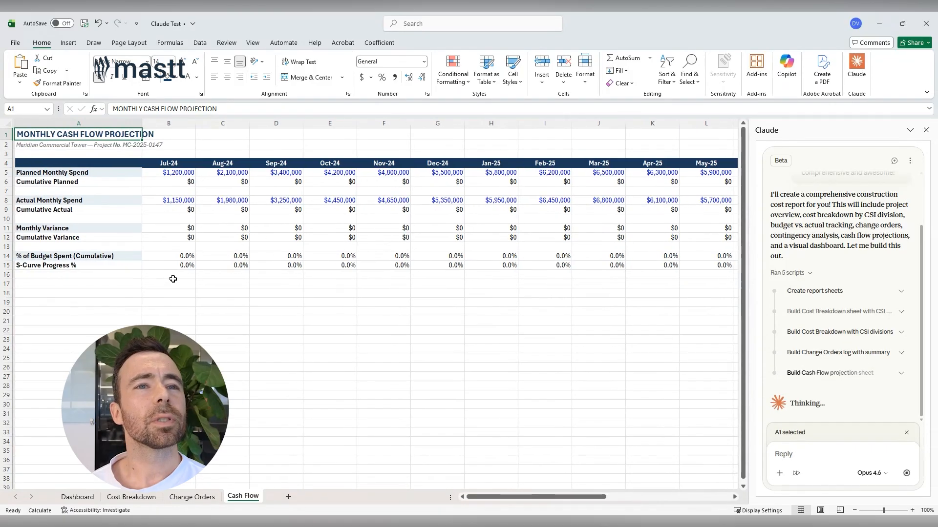
pyautogui.hscroll(12, 173, 279)
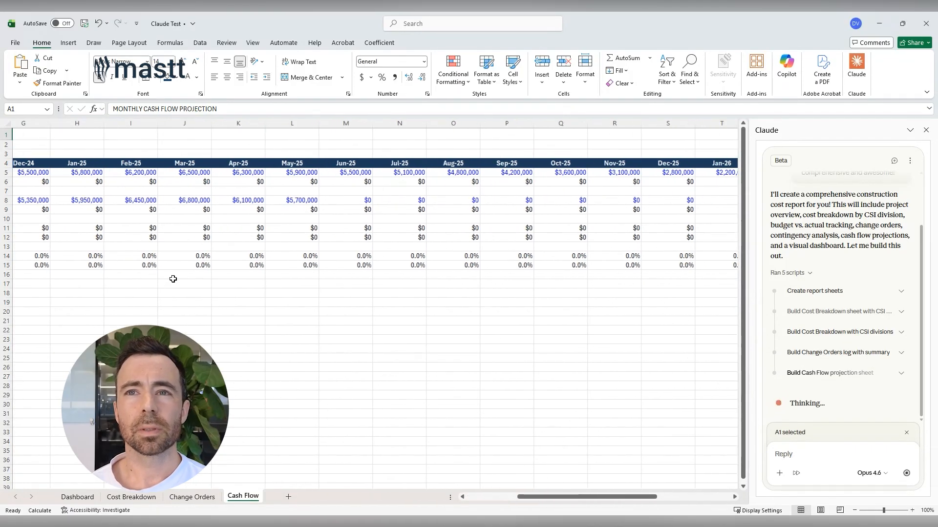
pyautogui.hscroll(-12, 173, 279)
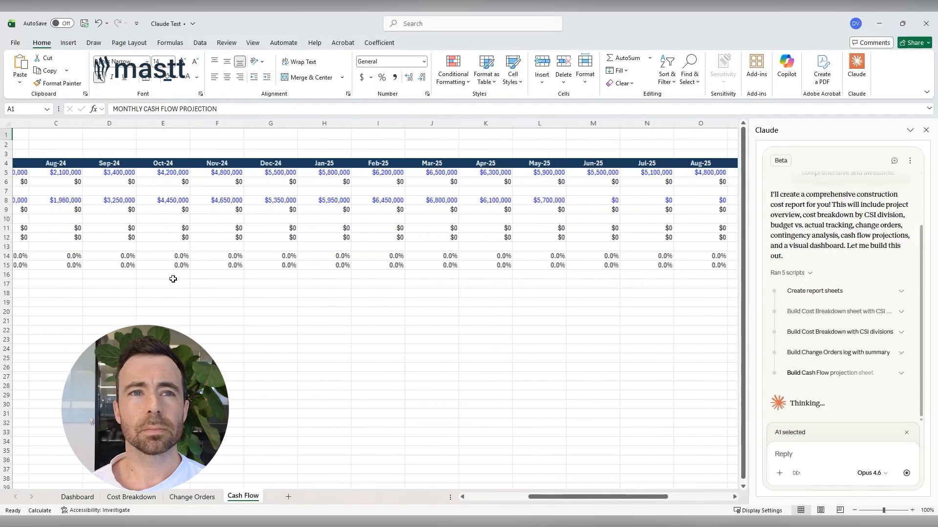
pyautogui.hscroll(-3, 173, 279)
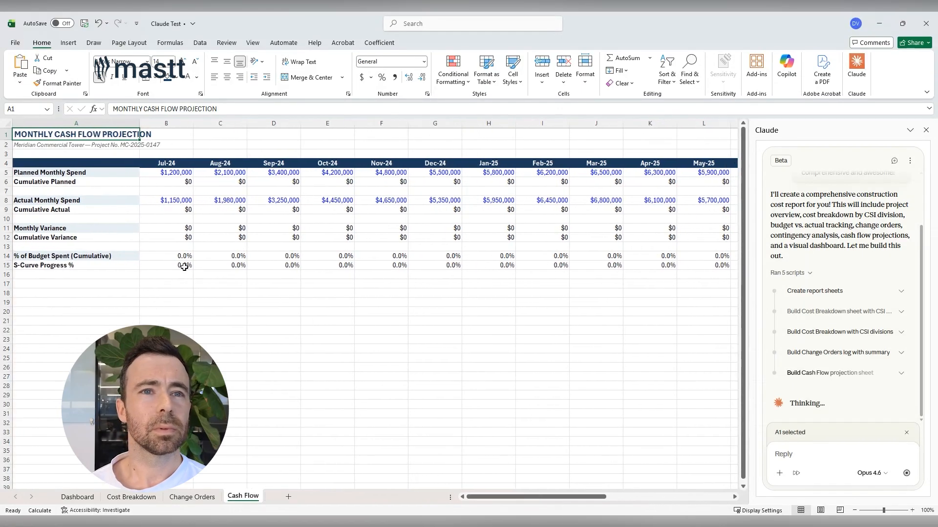
# - Increase the heights of rows 4 and 5 on the Dashboard sheet and inspect the Revised Contract Value formula
pyautogui.click(140, 502)
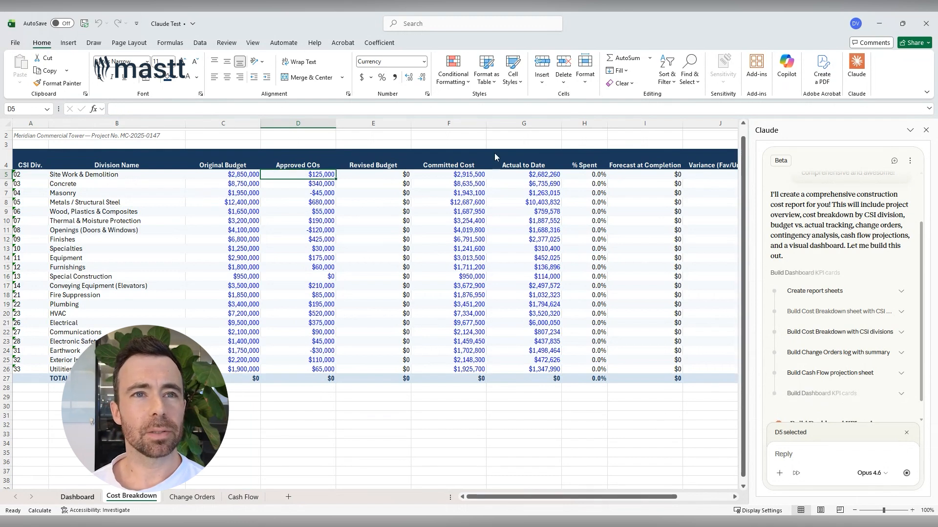
pyautogui.click(75, 497)
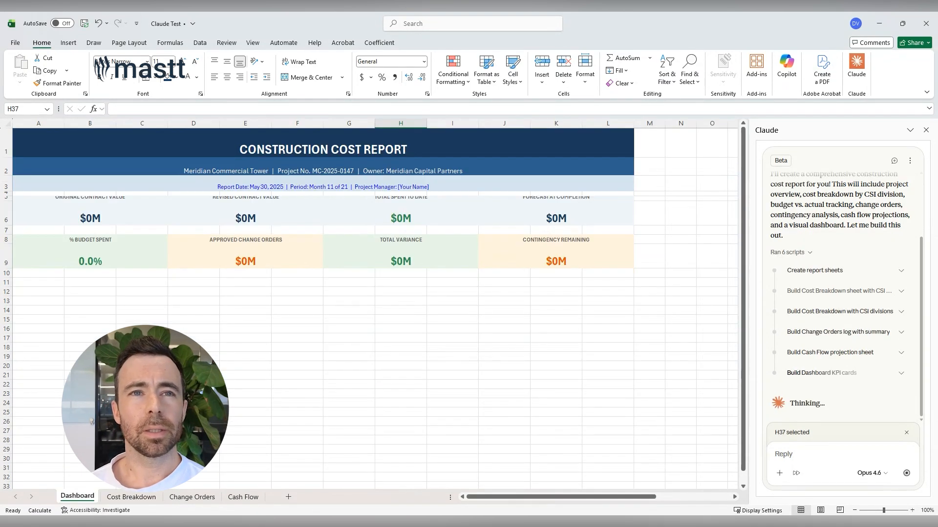
pyautogui.click(95, 206)
pyautogui.moveTo(7, 201)
pyautogui.mouseDown()
pyautogui.moveTo(8, 221)
pyautogui.moveTo(7, 212)
pyautogui.mouseUp()
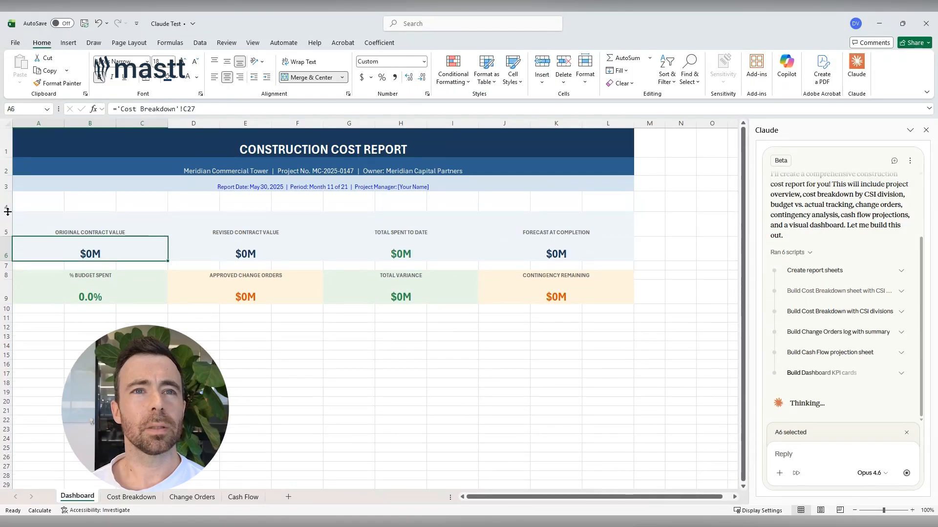
pyautogui.click(230, 251)
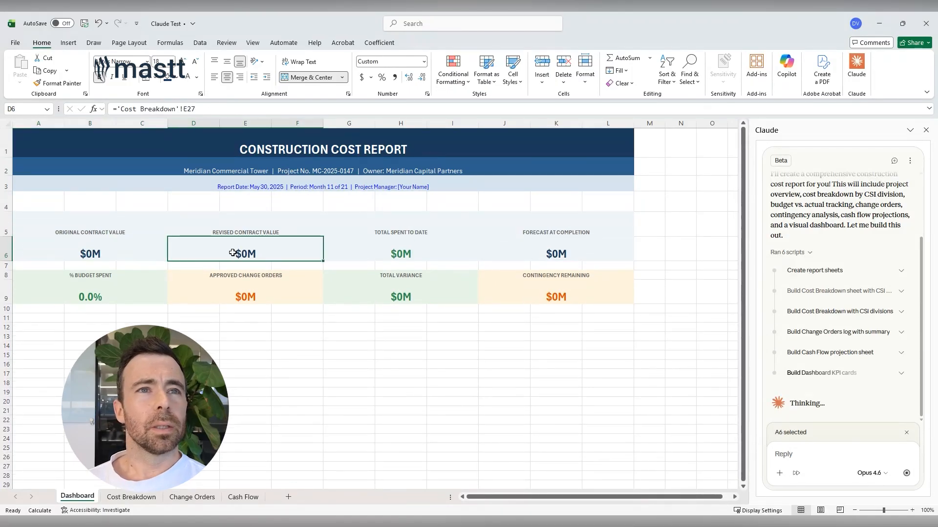
# - Inspect the Revised Contract Value formula and check its source total in cell E27 of the Cost Breakdown sheet
pyautogui.click(200, 108)
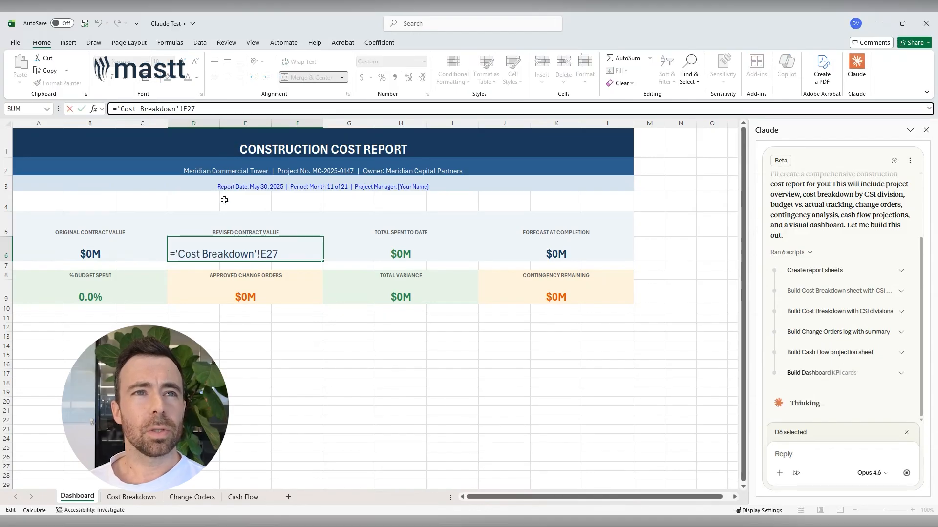
pyautogui.press('Escape')
pyautogui.click(280, 363)
pyautogui.click(132, 497)
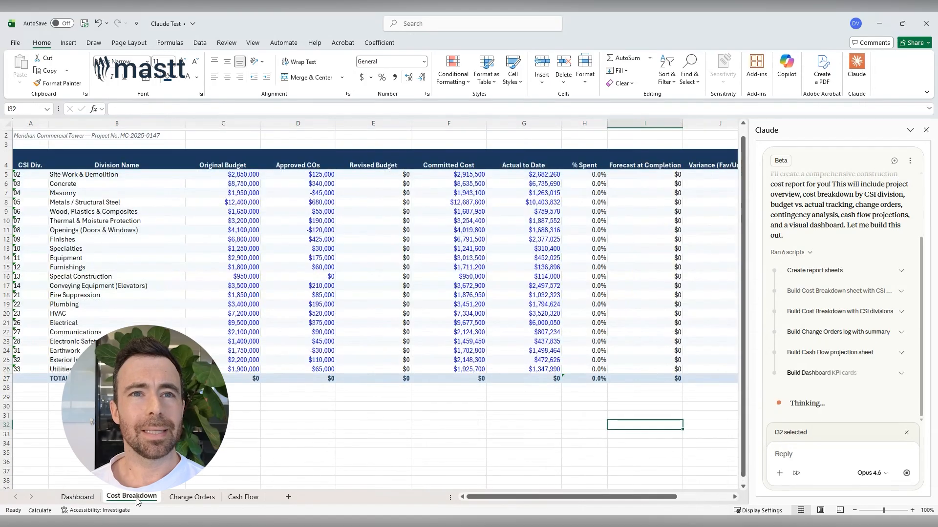
pyautogui.click(396, 377)
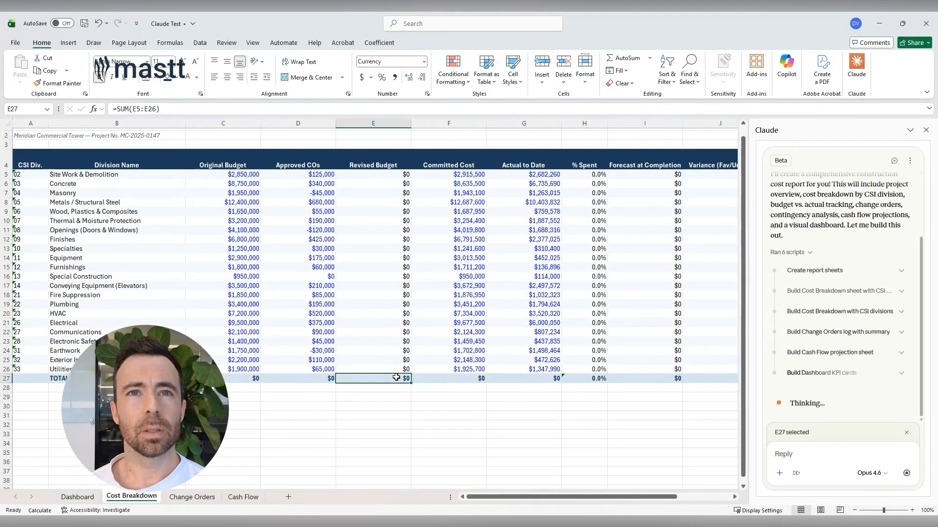
# - Return to the Dashboard and trace the Revised Contract Value cell straight to its precedent on the Cost Breakdown sheet
pyautogui.click(77, 496)
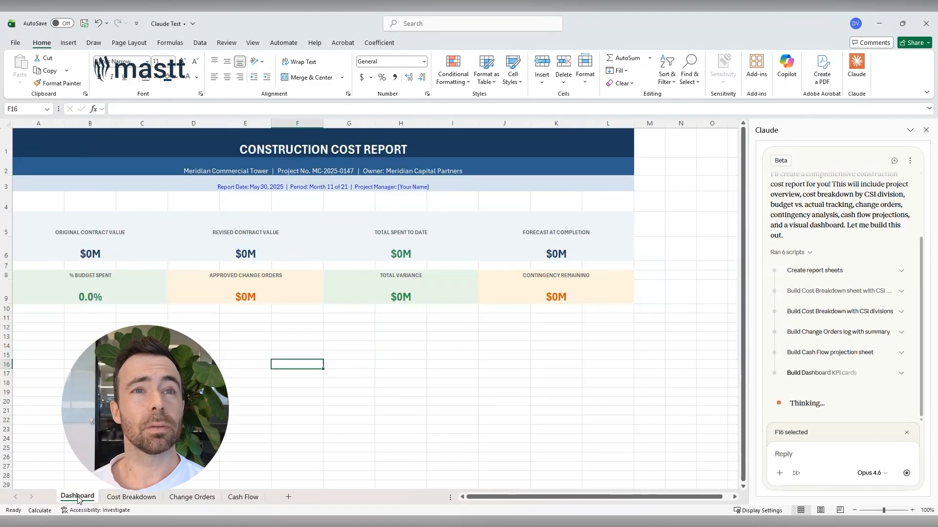
pyautogui.click(263, 235)
pyautogui.click(263, 239)
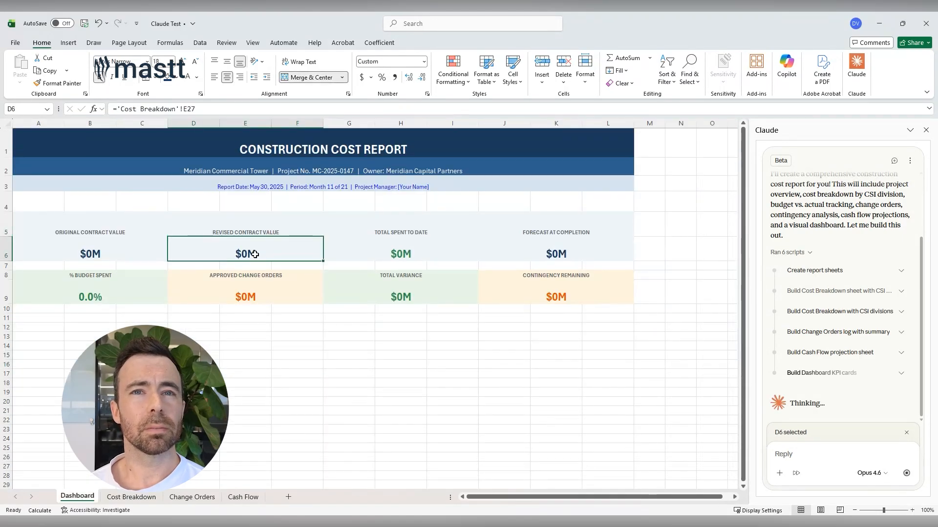
pyautogui.click(259, 235)
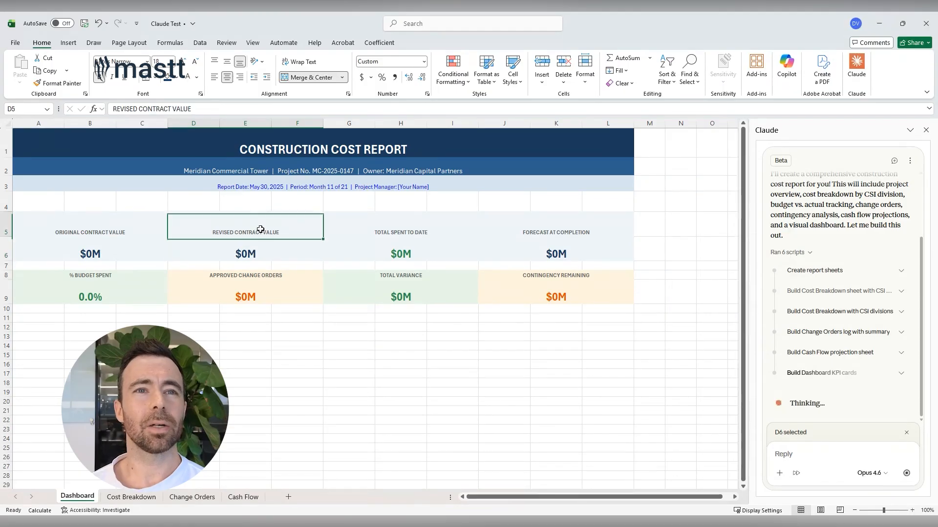
pyautogui.click(264, 245)
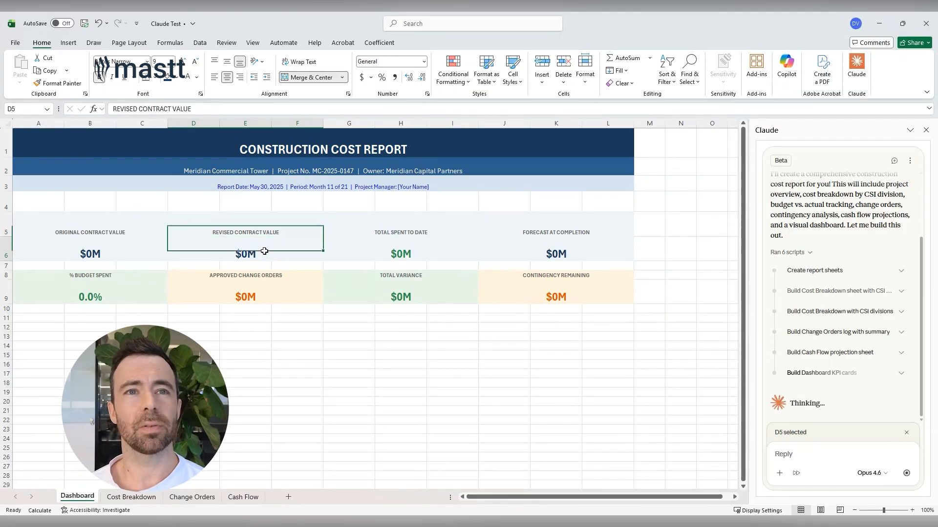
pyautogui.hotkey('ctrl', '[')
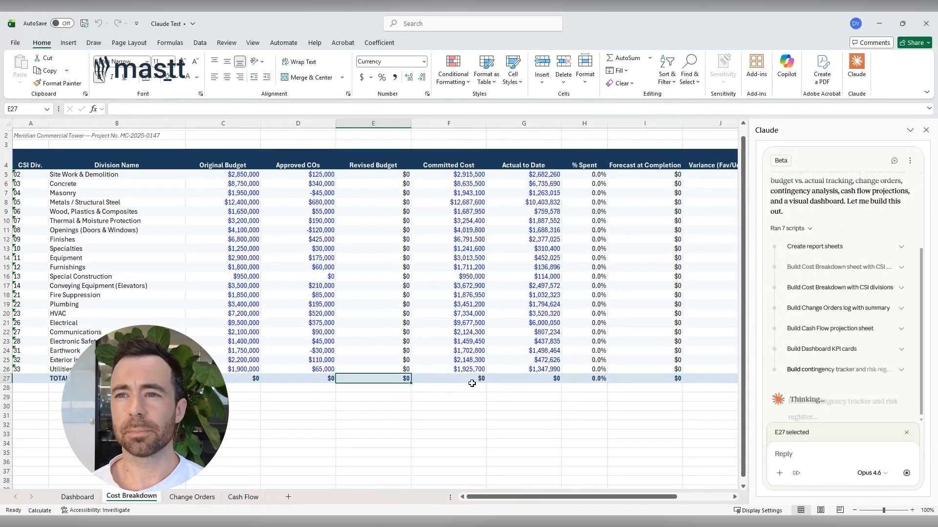
pyautogui.click(878, 379)
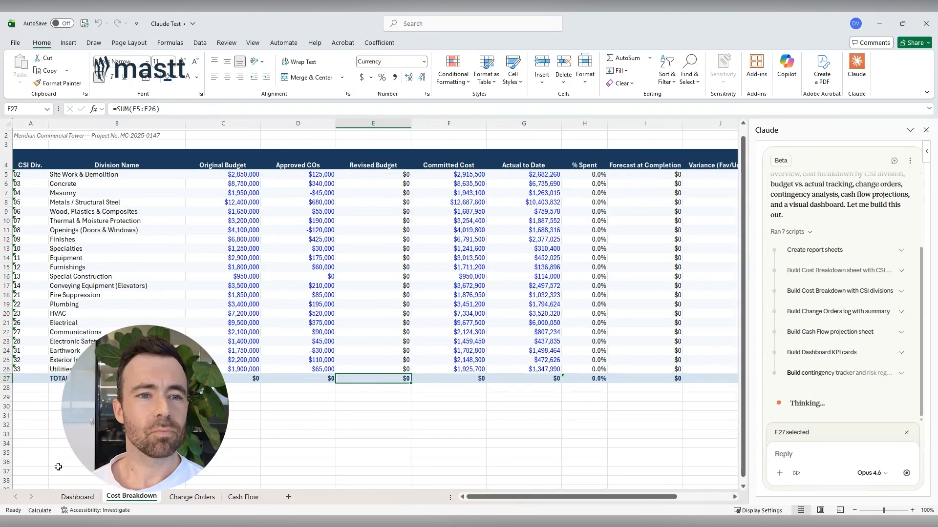
# - Review the Dashboard's KPI cards, including the Approved Change Orders formula, and the Cost Breakdown table by CSI division
pyautogui.click(79, 498)
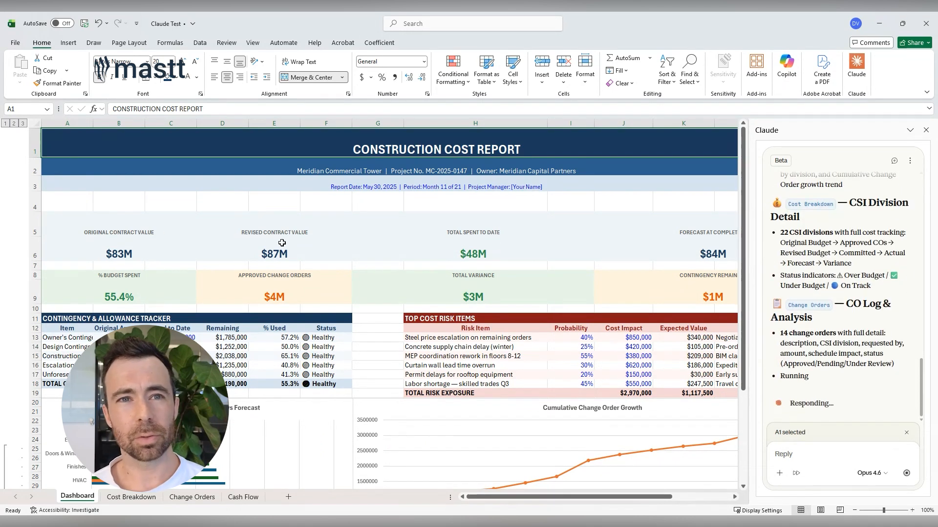
pyautogui.click(276, 295)
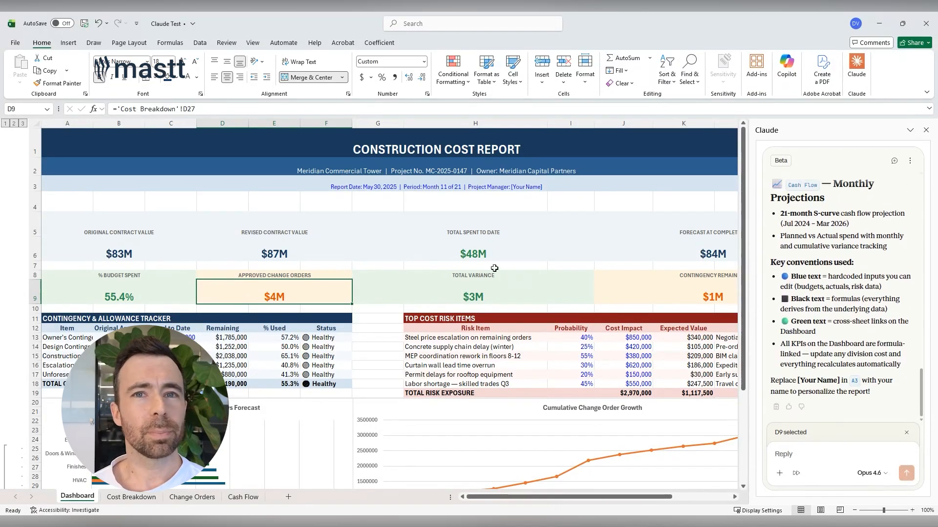
pyautogui.hscroll(1, 490, 252)
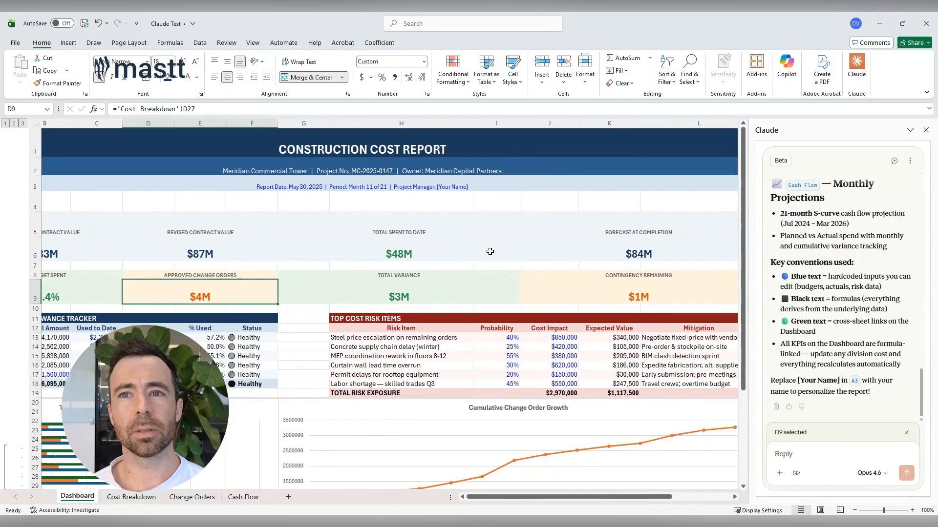
pyautogui.hscroll(1, 408, 299)
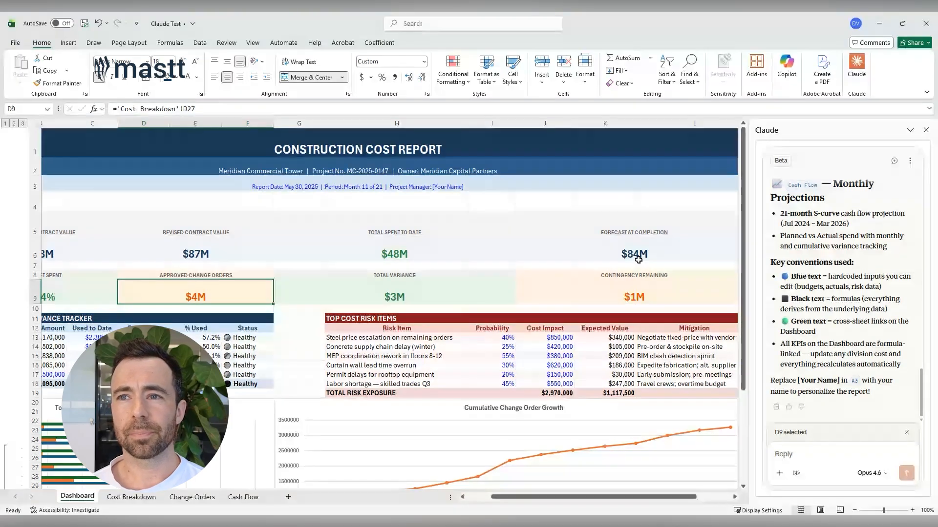
pyautogui.hscroll(-2, 526, 280)
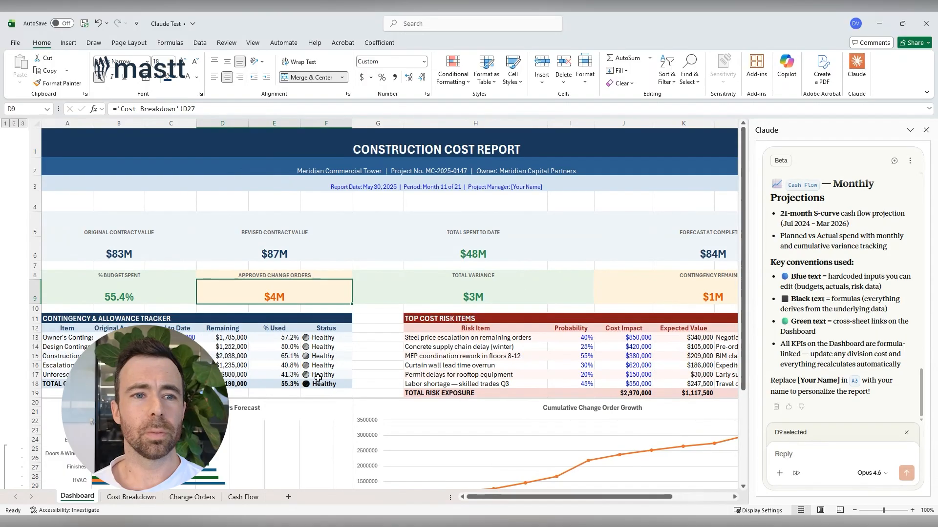
pyautogui.click(127, 497)
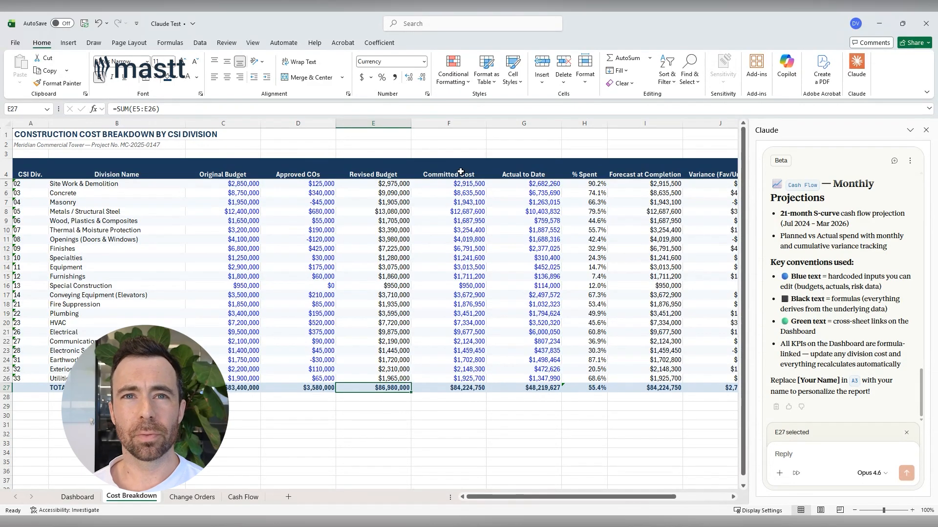
# - Start a reply to Claude requesting an original budget column and a budget changes column that calculates the revised budget
pyautogui.click(832, 455)
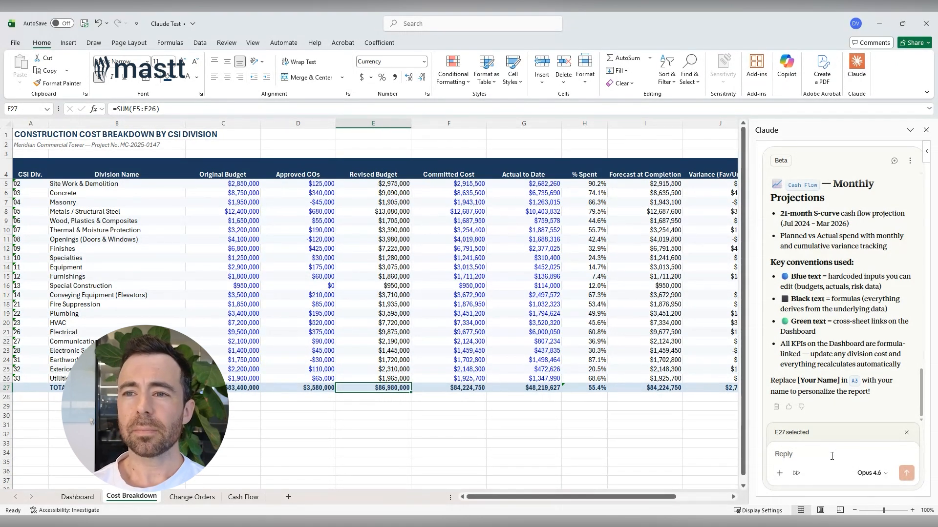
pyautogui.write("I'd like to see an original udbu")
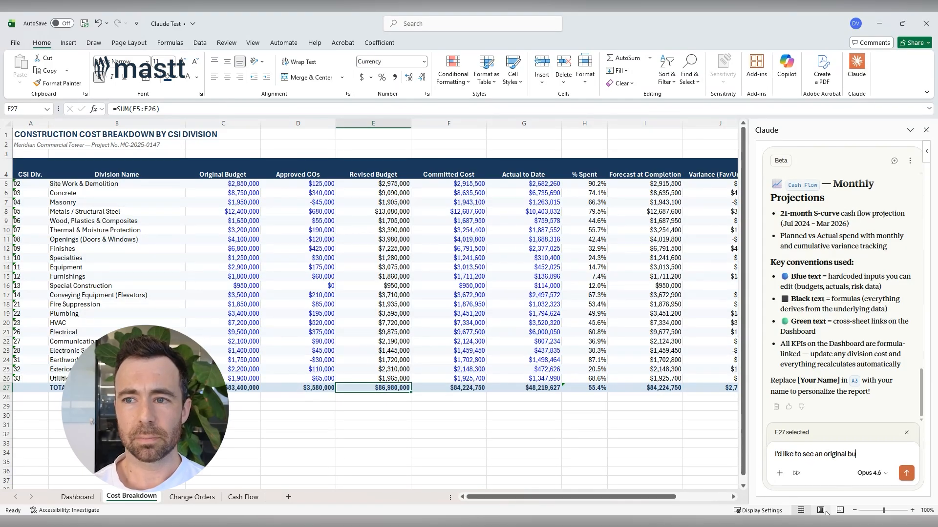
pyautogui.write('dget column, a')
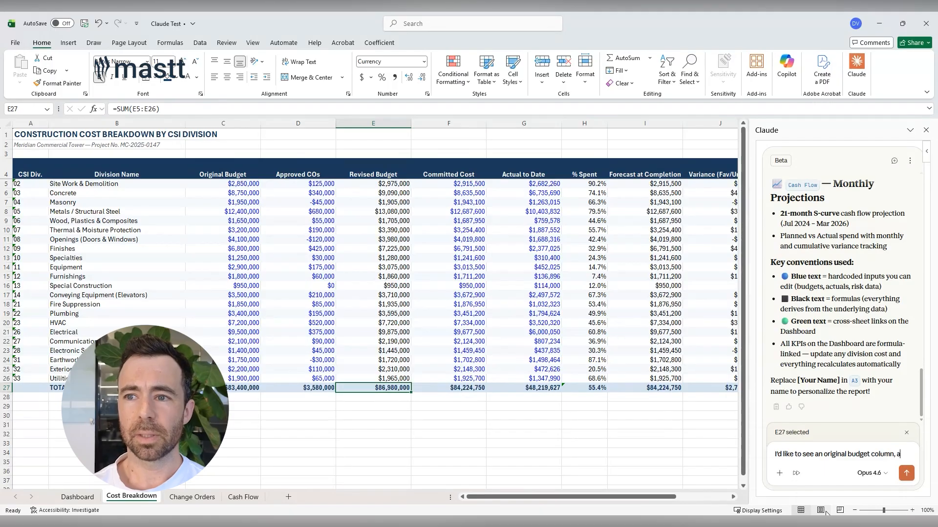
pyautogui.write(' budget chan')
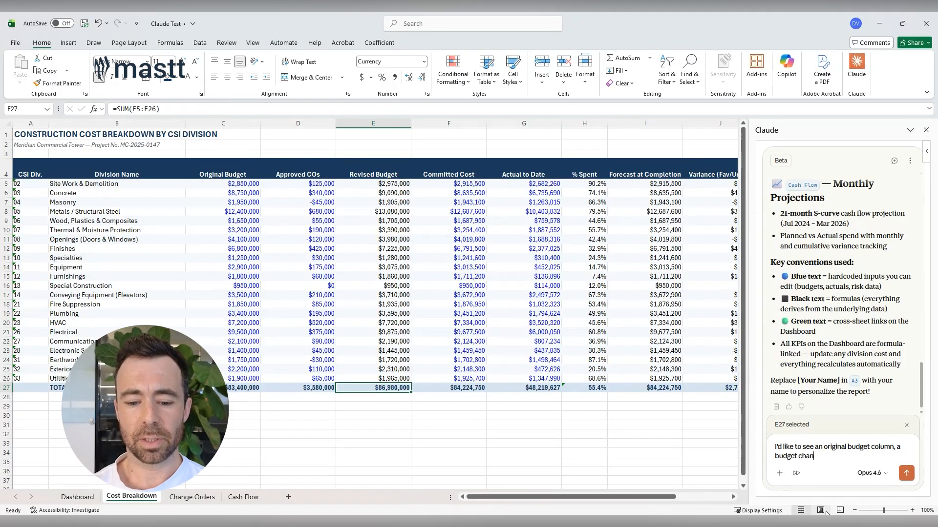
pyautogui.write('ges column ')
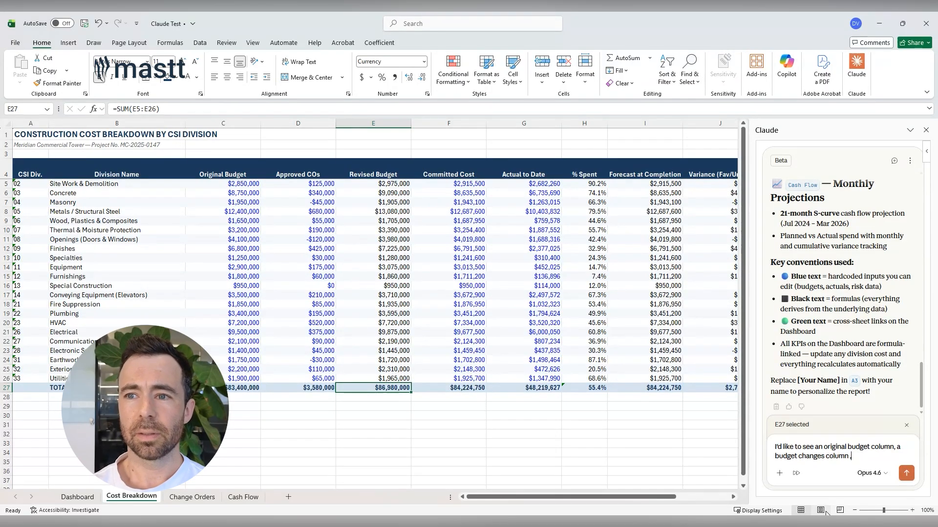
pyautogui.write(', that calcul')
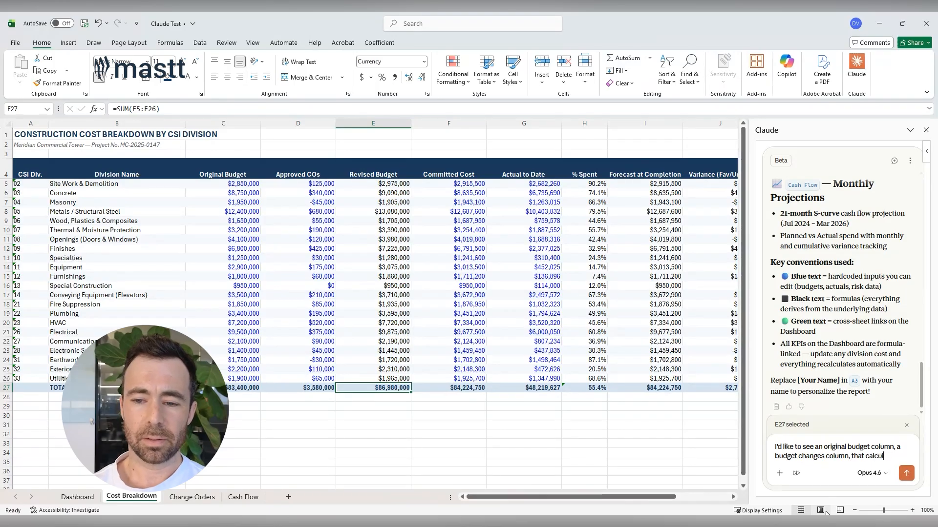
pyautogui.write('ates the revised')
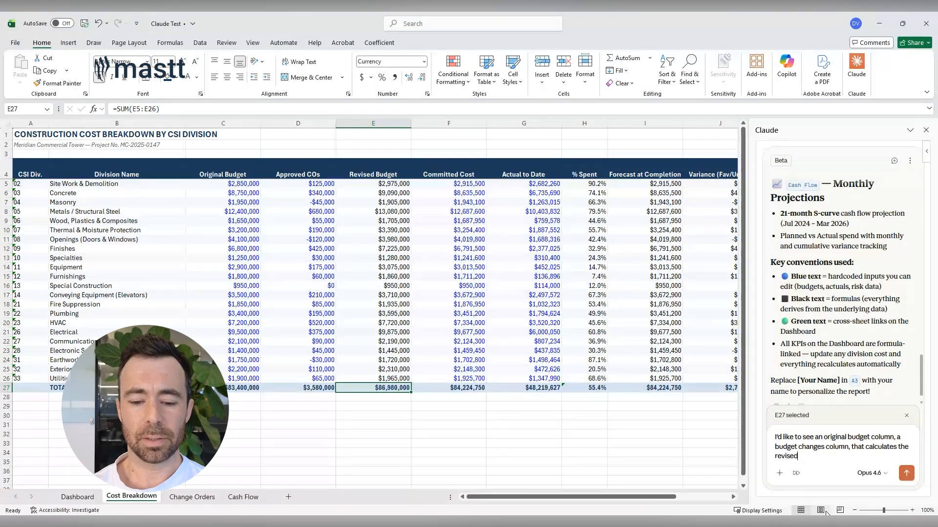
pyautogui.write(' budget. these 3 columns should')
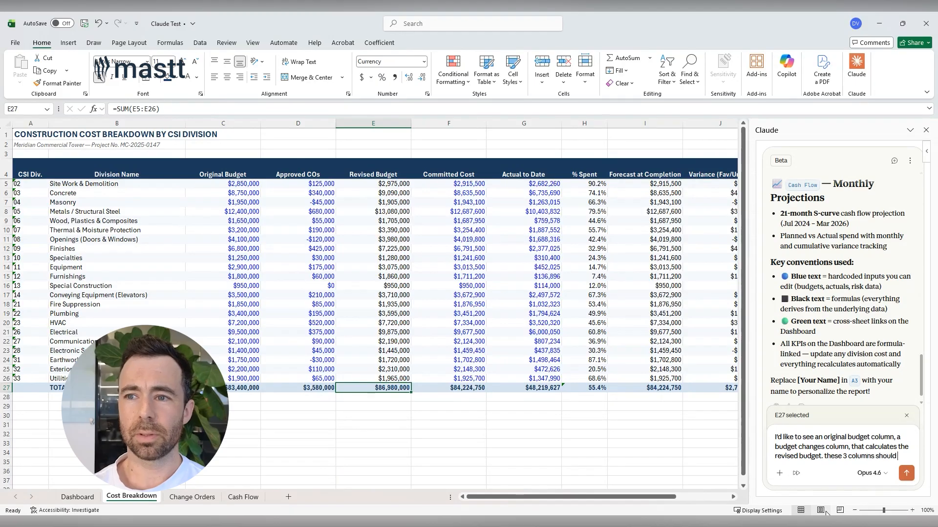
# - Specify in the reply that these 3 columns have an orange header as they are budget related, and start a new paragraph
pyautogui.write(' have an oragen heade')
pyautogui.press('BackSpace')
pyautogui.press('BackSpace')
pyautogui.press('BackSpace')
pyautogui.press('BackSpace')
pyautogui.press('BackSpace')
pyautogui.press('BackSpace')
pyautogui.press('BackSpace')
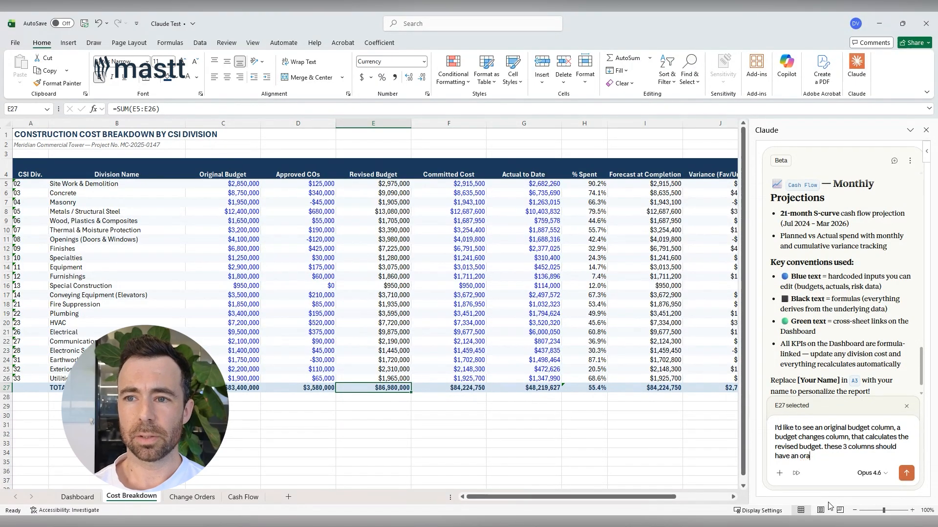
pyautogui.press('BackSpace')
pyautogui.write('nge header as they are budget related.')
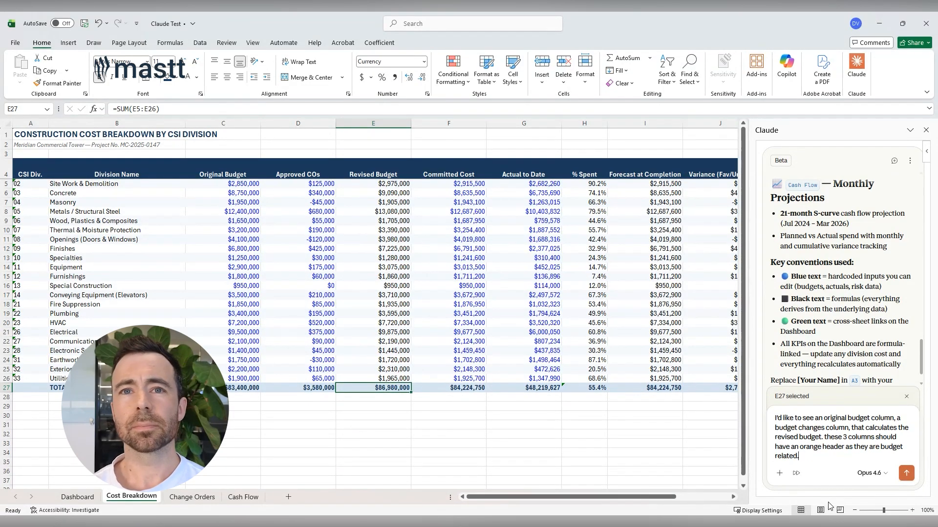
pyautogui.hotkey('shift', 'Return')
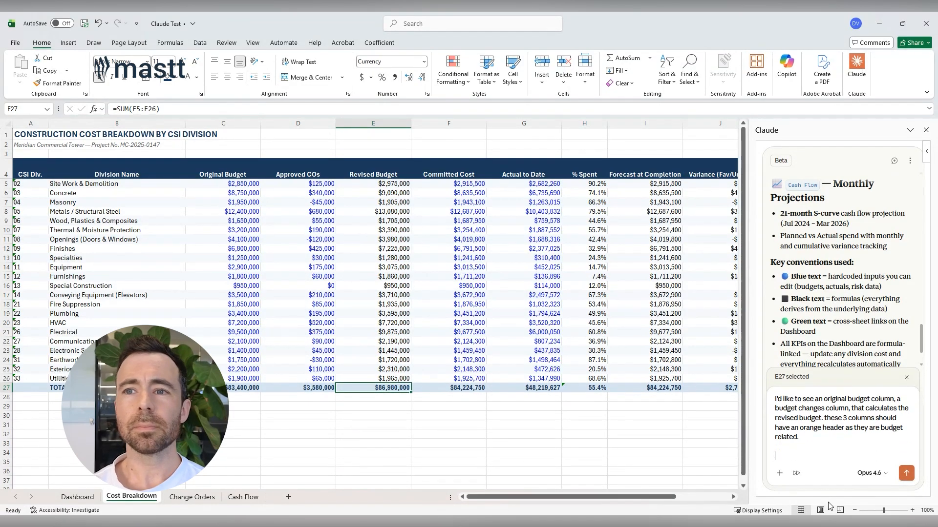
# - Add a request for committed costs showing the original committed amount and approved change orders that combined give the current committed cost
pyautogui.write('For committeed')
pyautogui.press('BackSpace')
pyautogui.press('BackSpace')
pyautogui.press('BackSpace')
pyautogui.press('BackSpace')
pyautogui.press('BackSpace')
pyautogui.write('d')
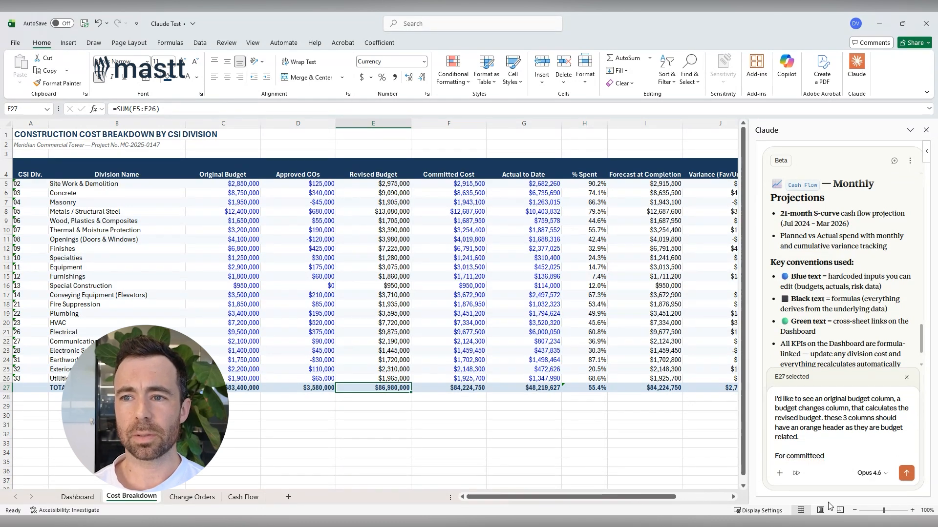
pyautogui.write(' costs, id like to see')
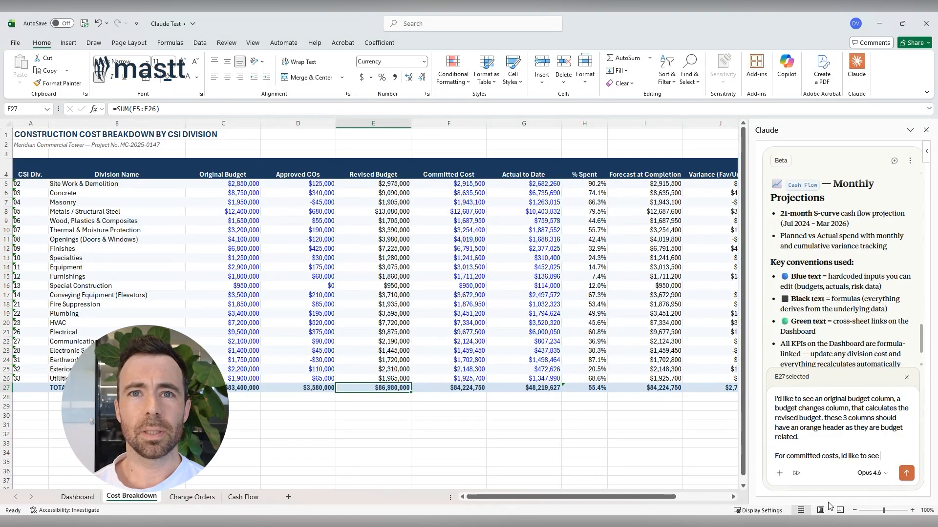
pyautogui.write(' the original committed amoun')
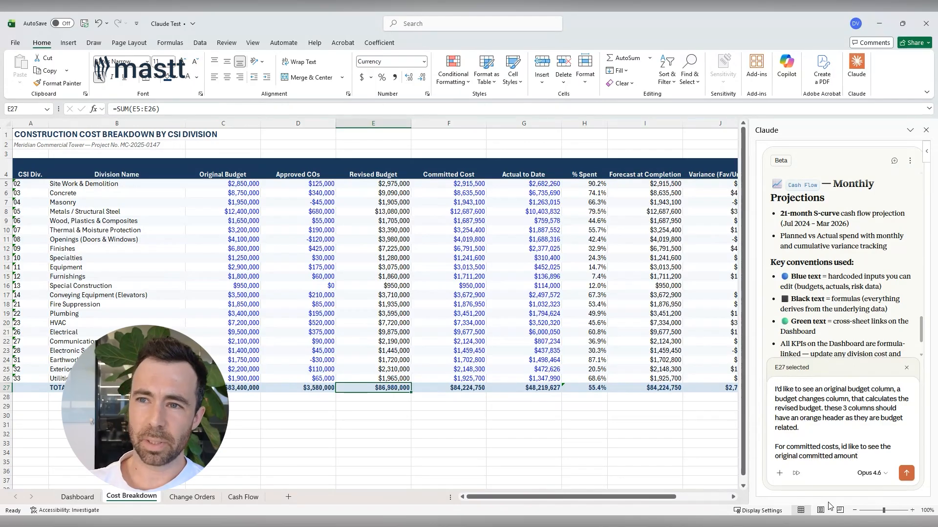
pyautogui.write('t, the approved change orders')
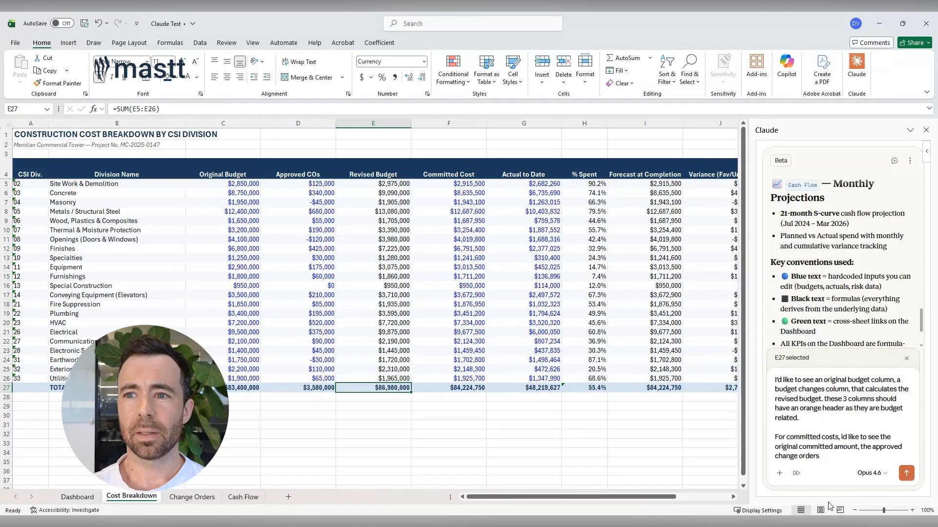
pyautogui.write(' that both combined give')
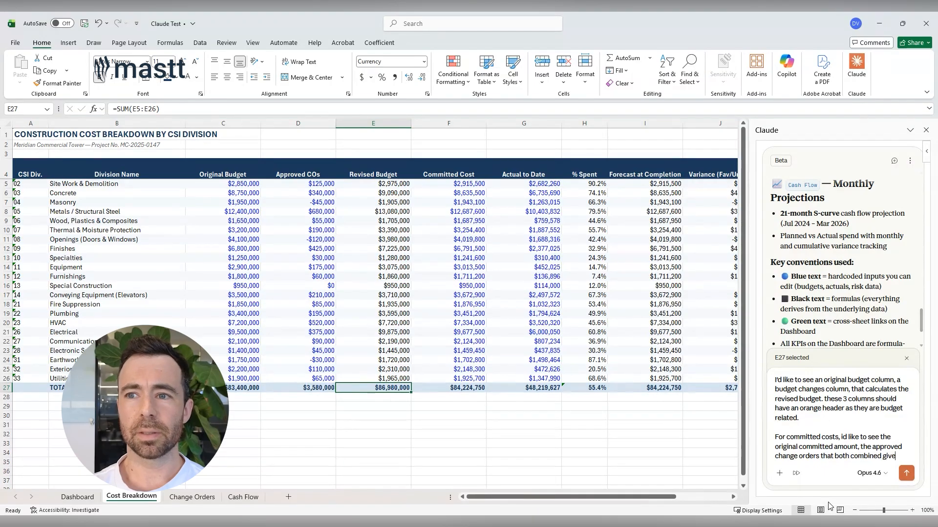
pyautogui.write(' us the current c')
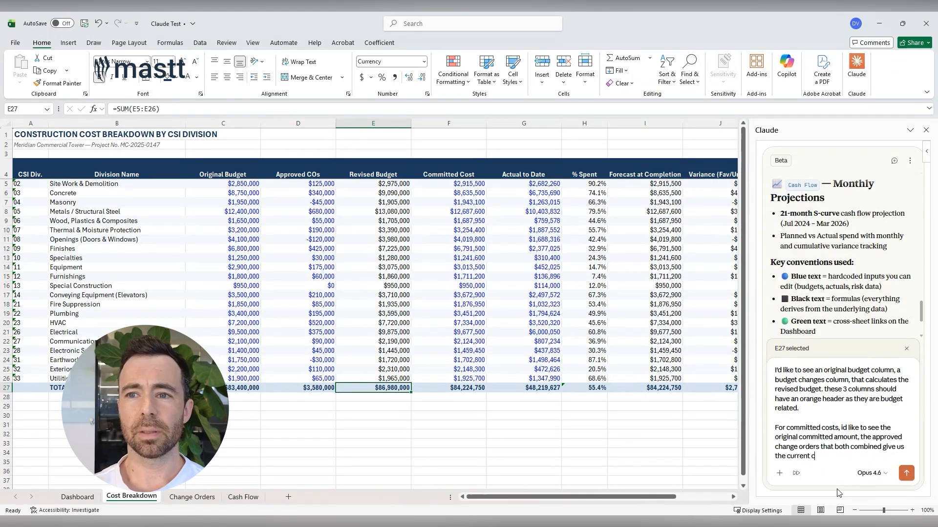
pyautogui.write('omm')
pyautogui.write('itted cost ')
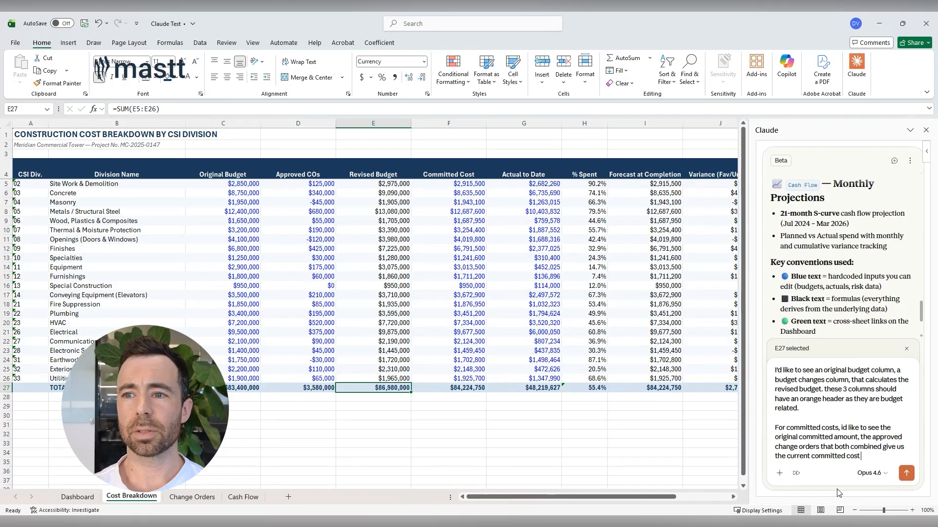
# - Ask for the header of the committed cost columns in a nice light blue and begin another paragraph in the reply
pyautogui.write('Make the header of these columns a nice light blue.')
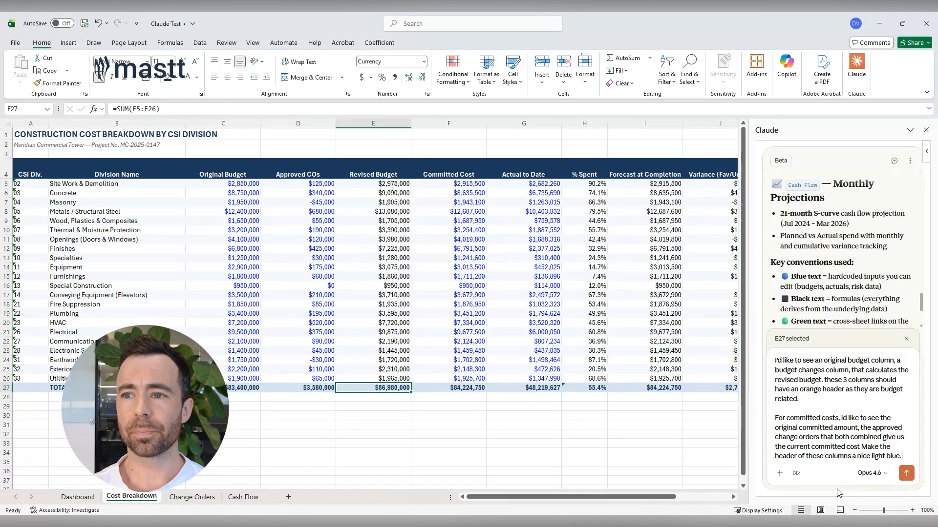
pyautogui.hotkey('shift', 'Return')
pyautogui.hotkey('shift', 'Return')
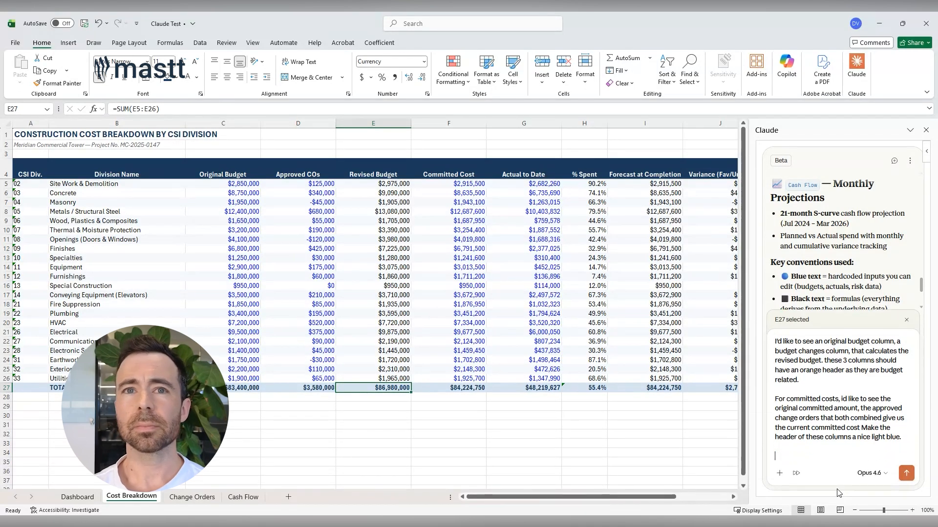
# - Add a request to the reply for uncommitted columns with a dark blue header, located right of the committed columns
pyautogui.write('To the right of the committed columns,')
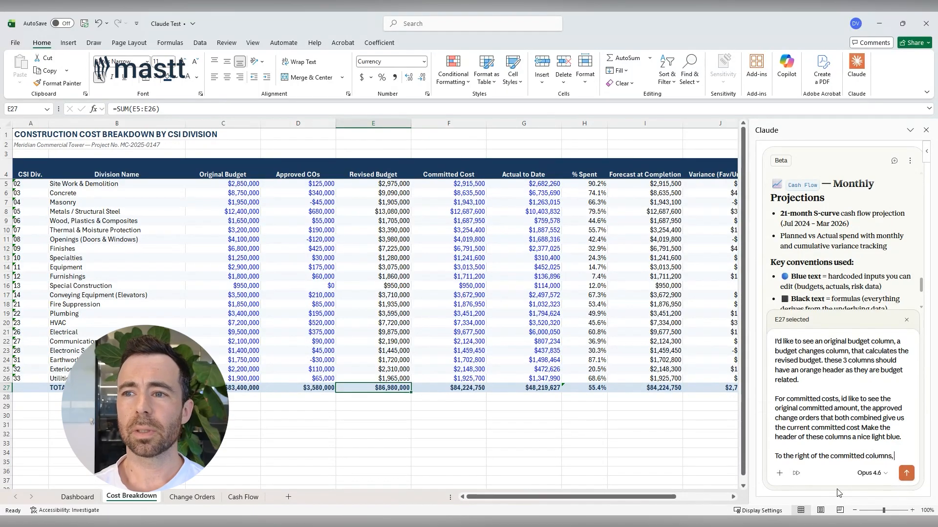
pyautogui.write(' i want uncommitted colu')
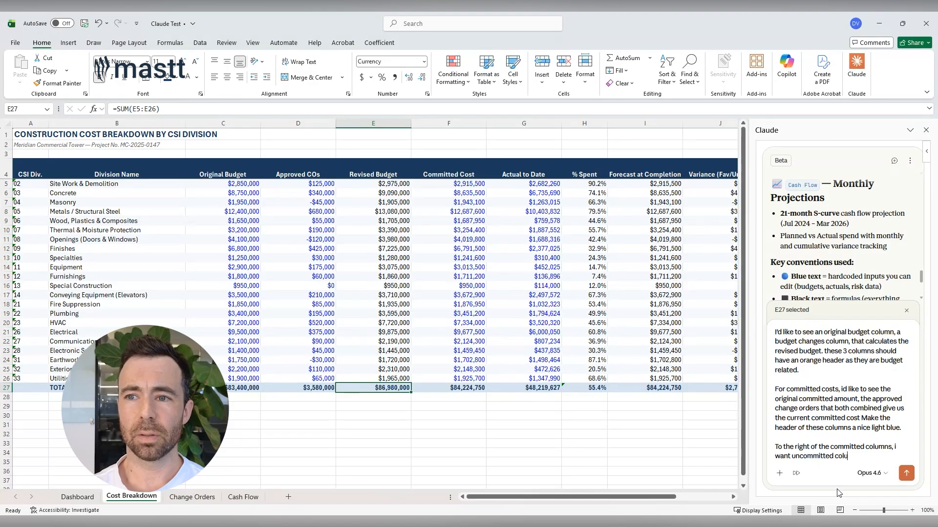
pyautogui.write('ms now that ')
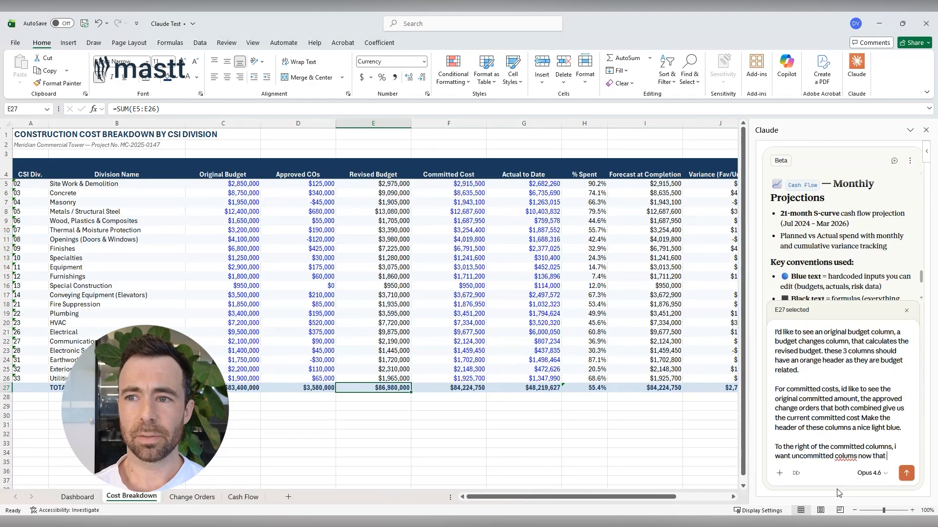
pyautogui.write('are in a dark ')
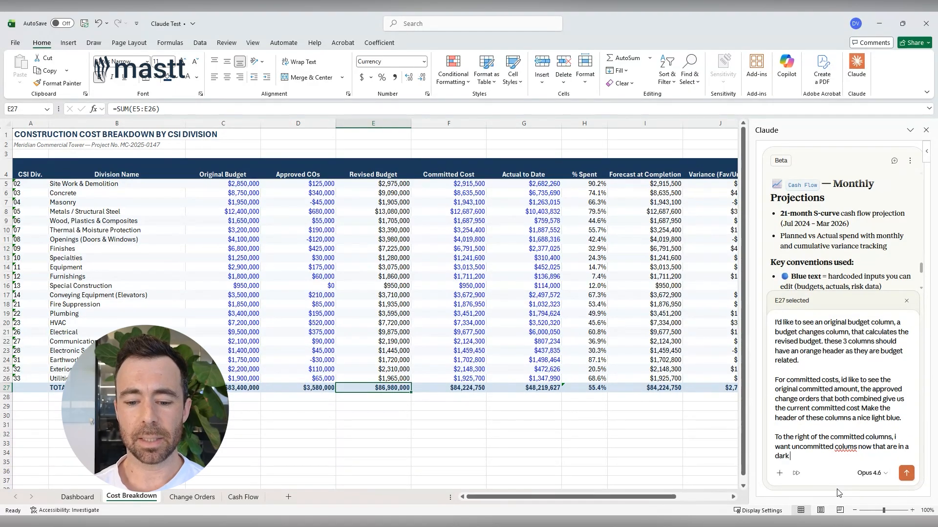
pyautogui.write('blue header that includes')
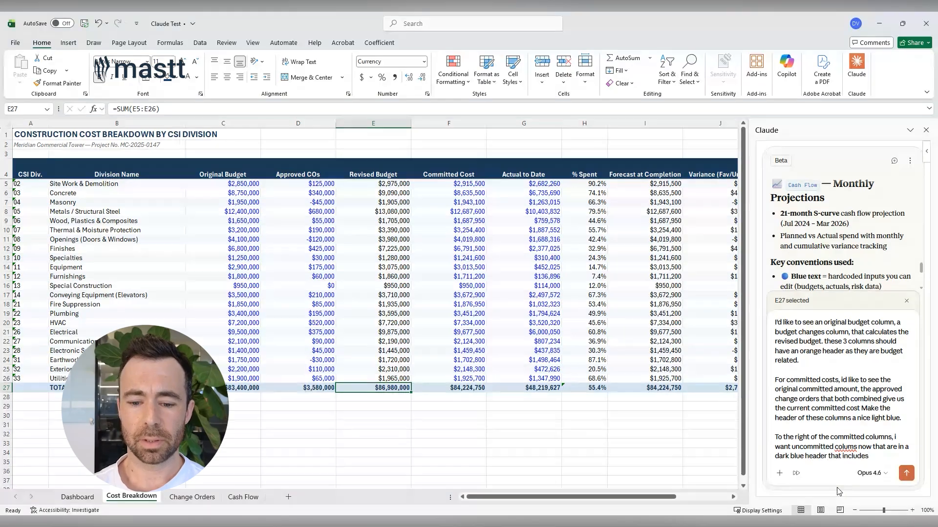
# - Specify in the reply that the uncommitted columns include unapproved change orders and uncommitted scope items/costed risks
pyautogui.write(' unapproev')
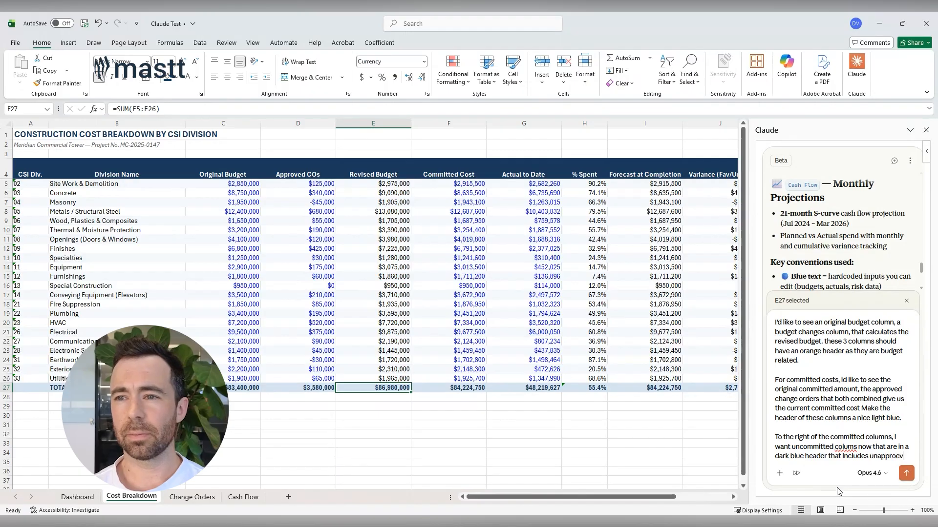
pyautogui.press('BackSpace')
pyautogui.press('BackSpace')
pyautogui.write('ved change orders,')
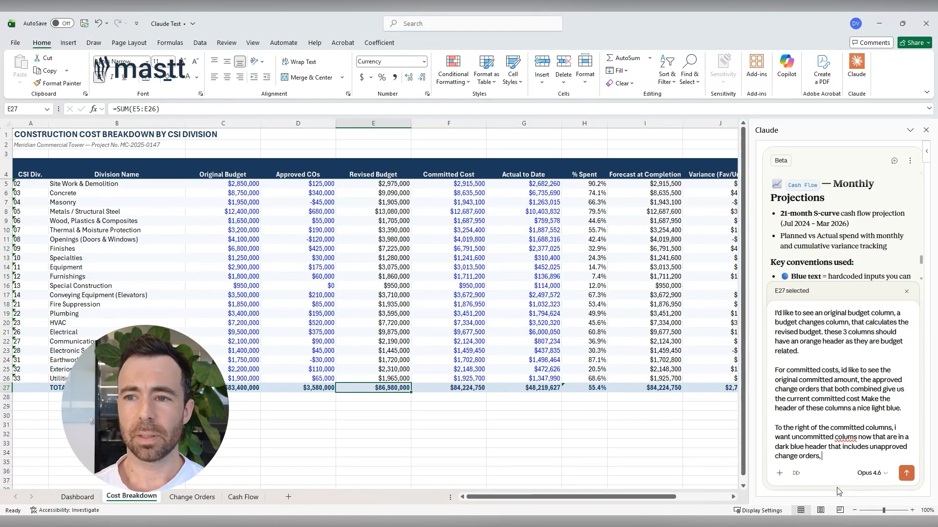
pyautogui.press('BackSpace')
pyautogui.write(' and')
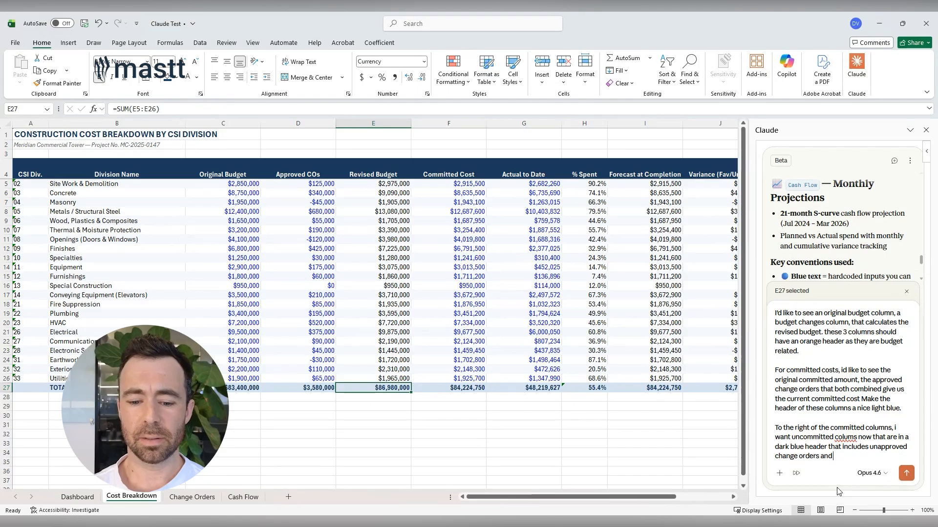
pyautogui.write(' uncommiitted scope')
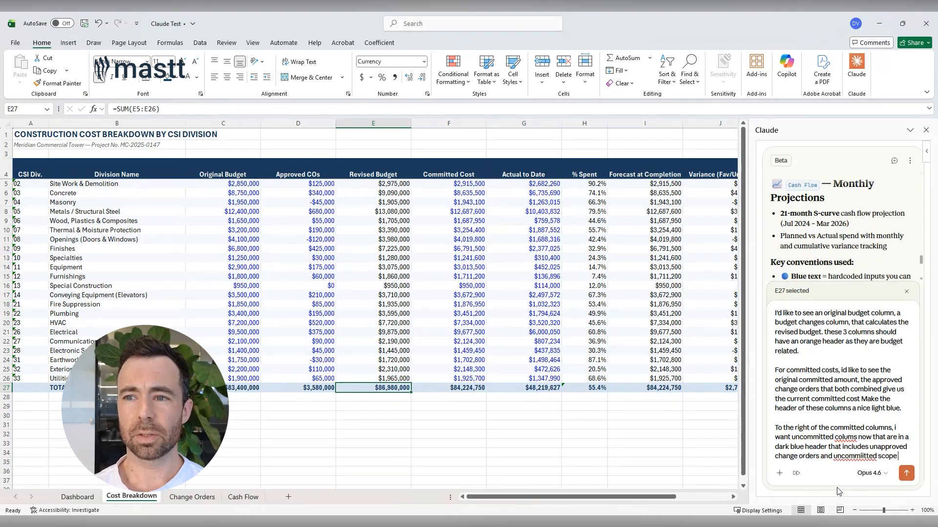
pyautogui.write(' items/costs')
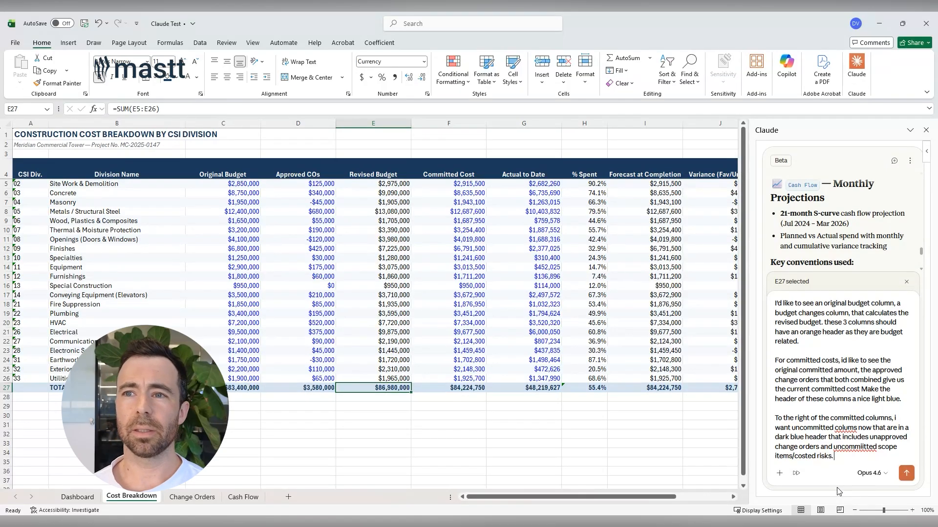
# - Check the existing cost breakdown columns against the drafted reply and send the restructuring request to Claude
pyautogui.hscroll(4, 621, 334)
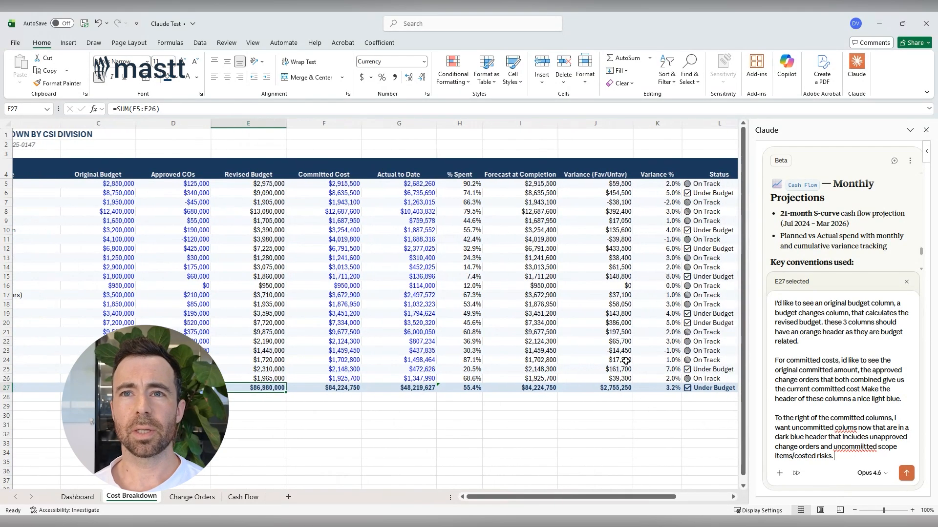
pyautogui.hscroll(1, 626, 361)
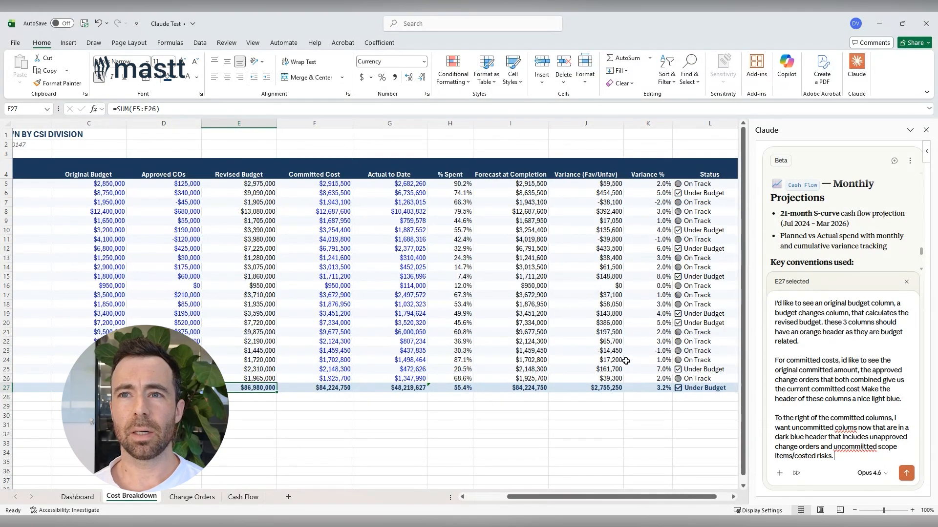
pyautogui.hscroll(-5, 626, 361)
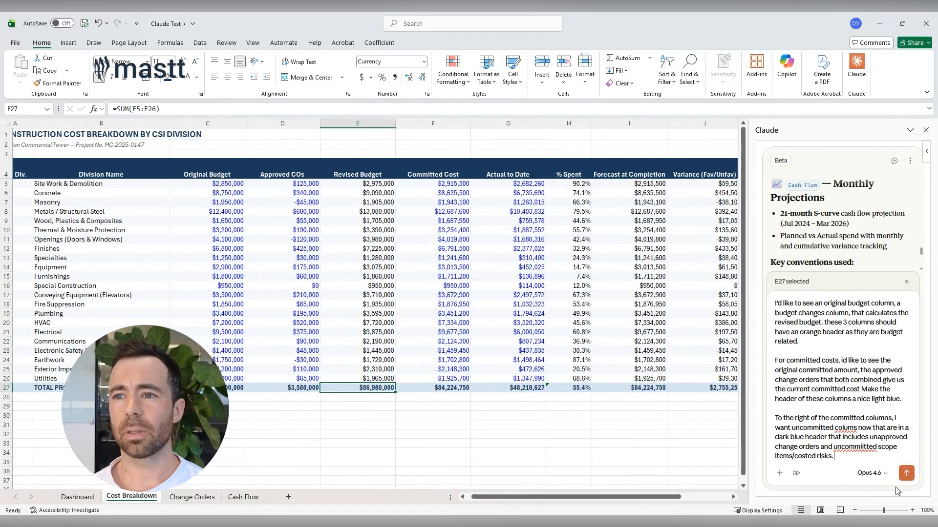
pyautogui.doubleClick(849, 449)
pyautogui.click(850, 447)
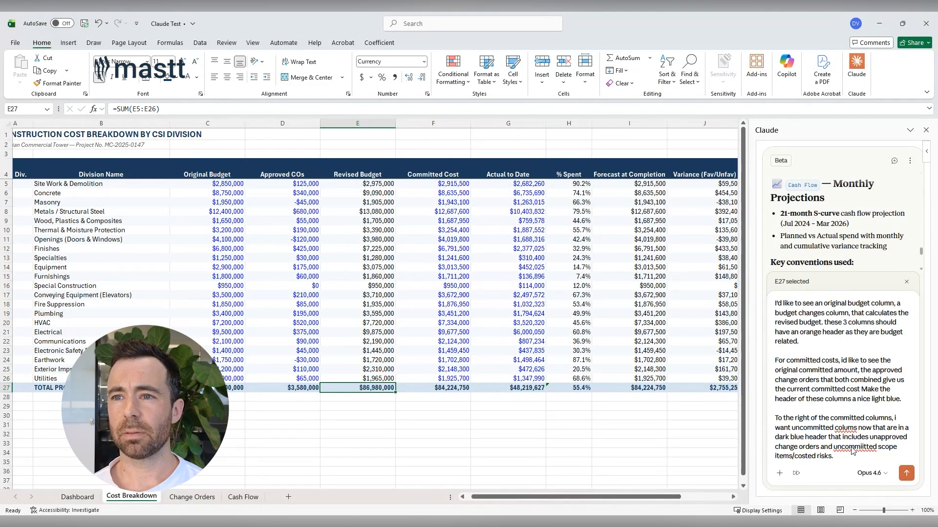
pyautogui.press('Return')
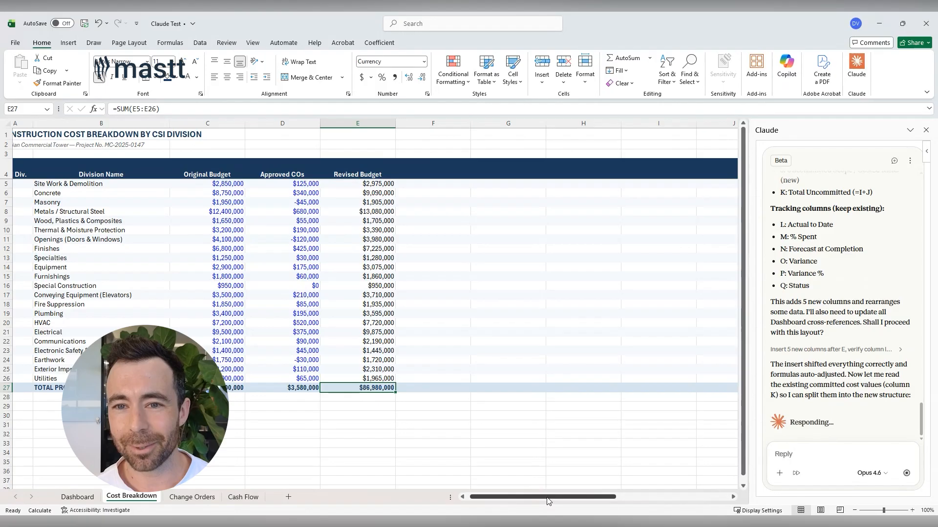
# - Look over the inserted Cost Breakdown columns, the Dashboard and the Change Orders sheet, and return to Cost Breakdown while Claude works
pyautogui.moveTo(551, 498); pyautogui.dragTo(591, 496)
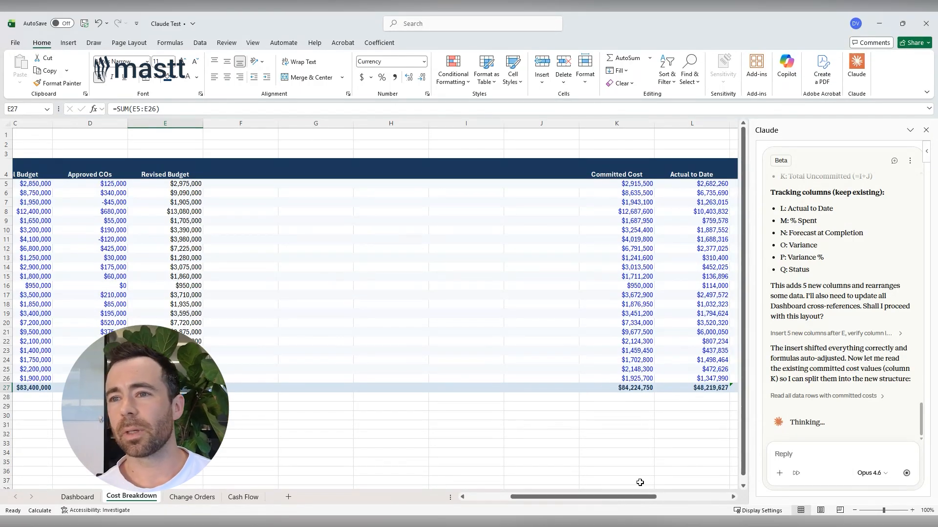
pyautogui.click(90, 497)
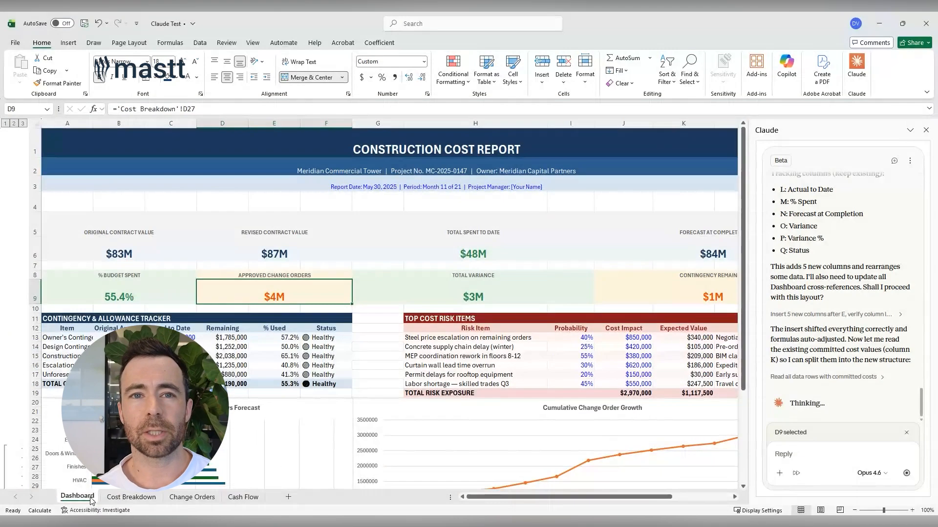
pyautogui.scroll(-2, 373, 372)
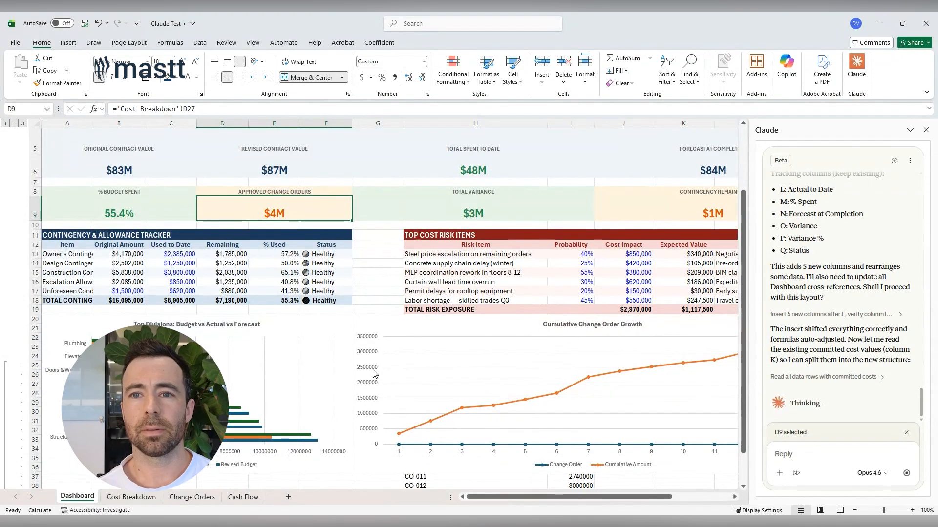
pyautogui.click(131, 497)
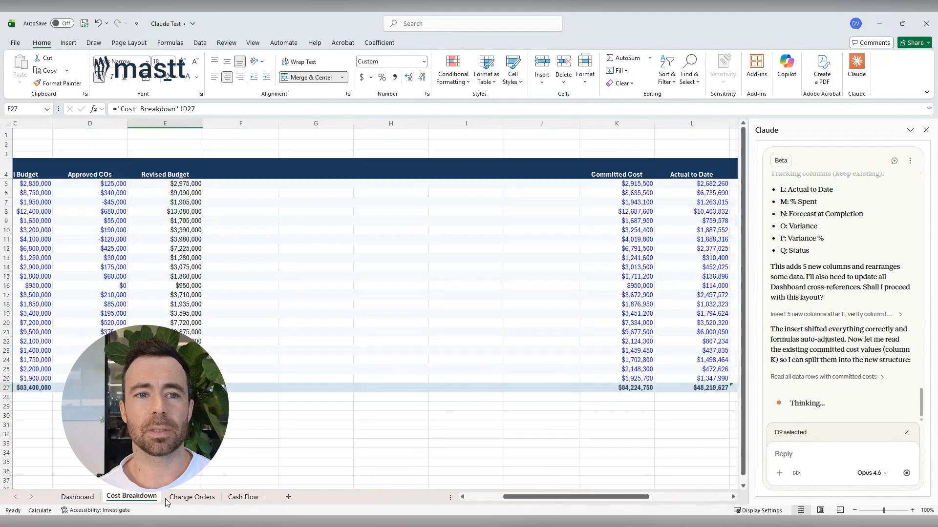
pyautogui.click(192, 497)
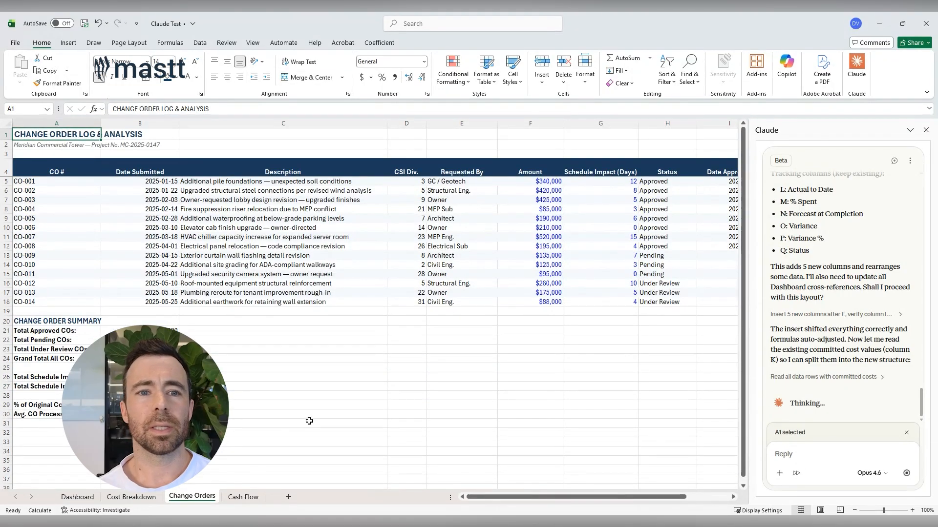
pyautogui.click(125, 499)
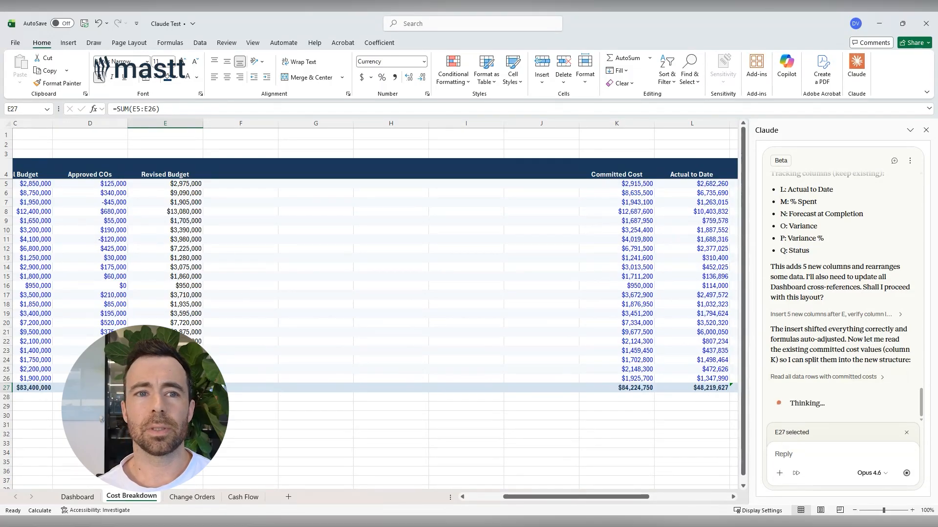
# - Expand Claude's committed cost data actions and inspect the first-row cells of the Total Uncommitted and Uncommitted Scope / Costed Risks columns
pyautogui.click(907, 434)
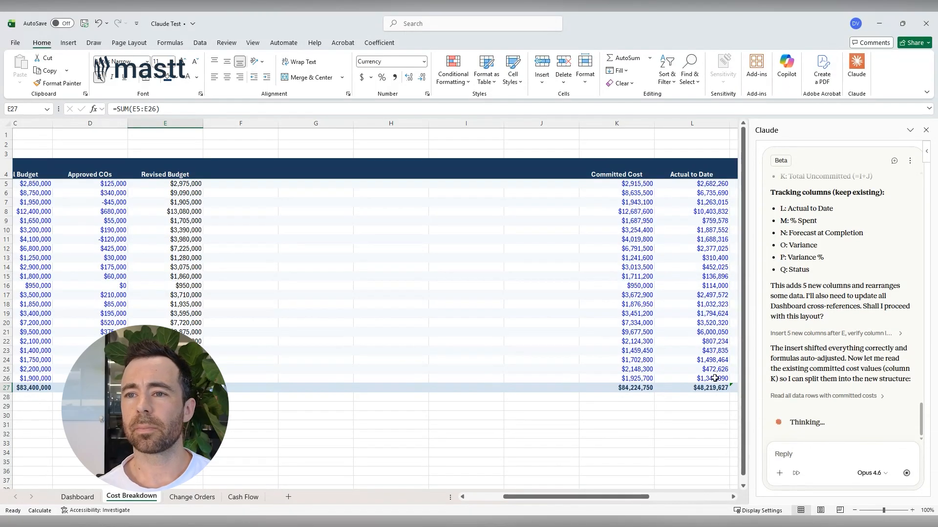
pyautogui.click(829, 396)
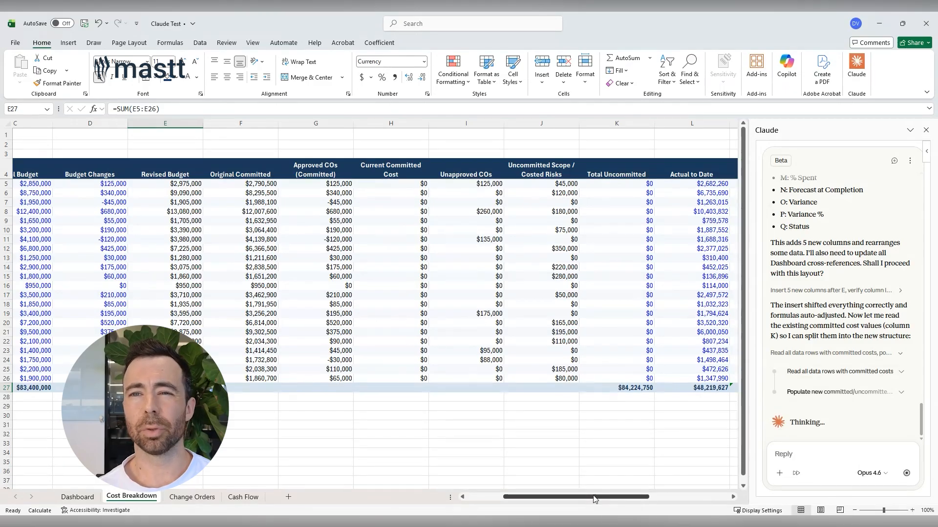
pyautogui.click(639, 183)
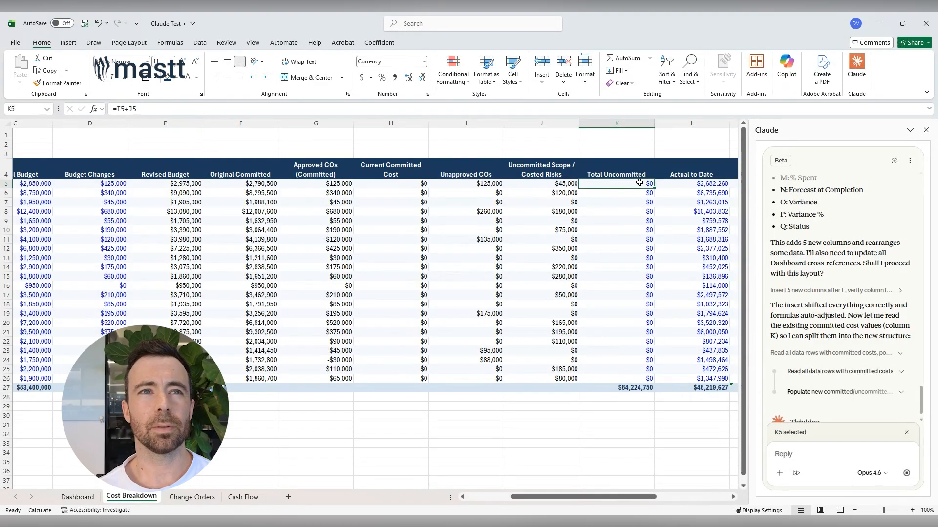
pyautogui.click(552, 183)
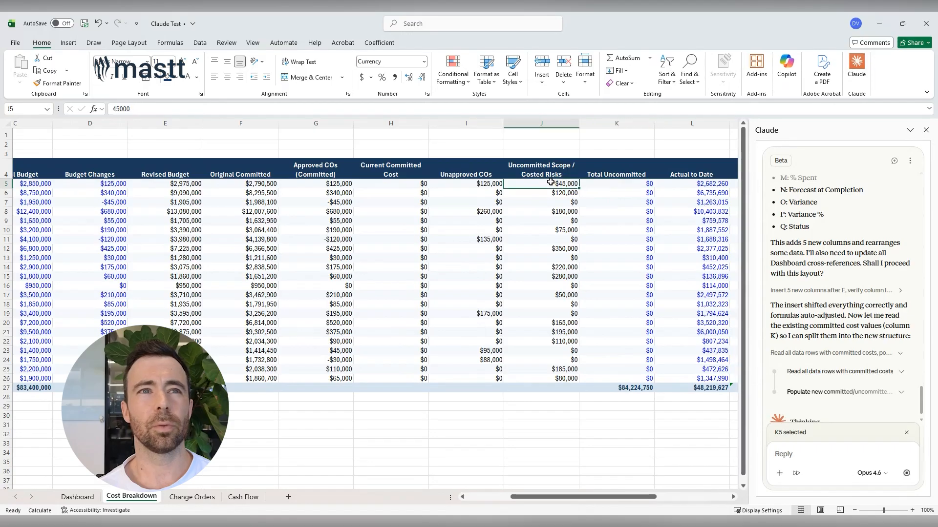
pyautogui.click(647, 184)
pyautogui.moveTo(614, 504); pyautogui.dragTo(569, 504)
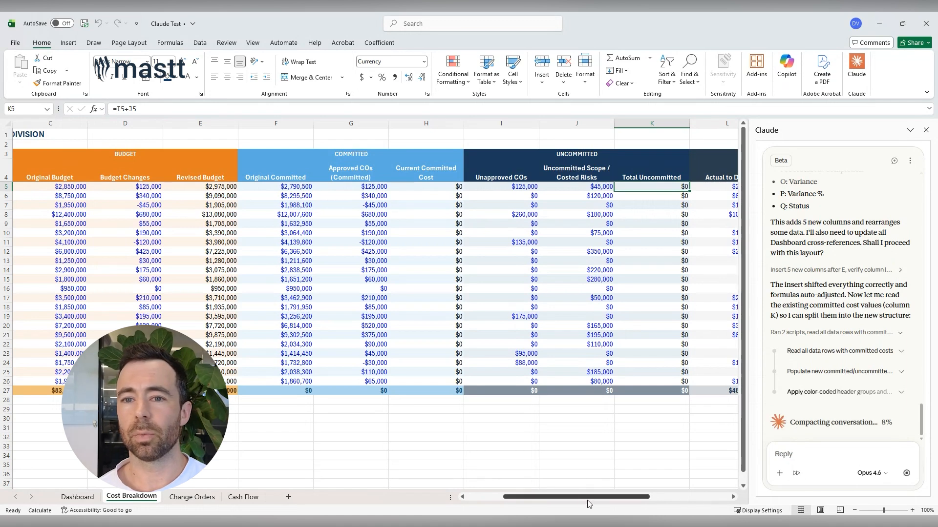
# - Inspect the first Revised Budget formula and review the colour-coded Budget, Committed, Uncommitted and Tracking column groups
pyautogui.moveTo(586, 498); pyautogui.dragTo(518, 501)
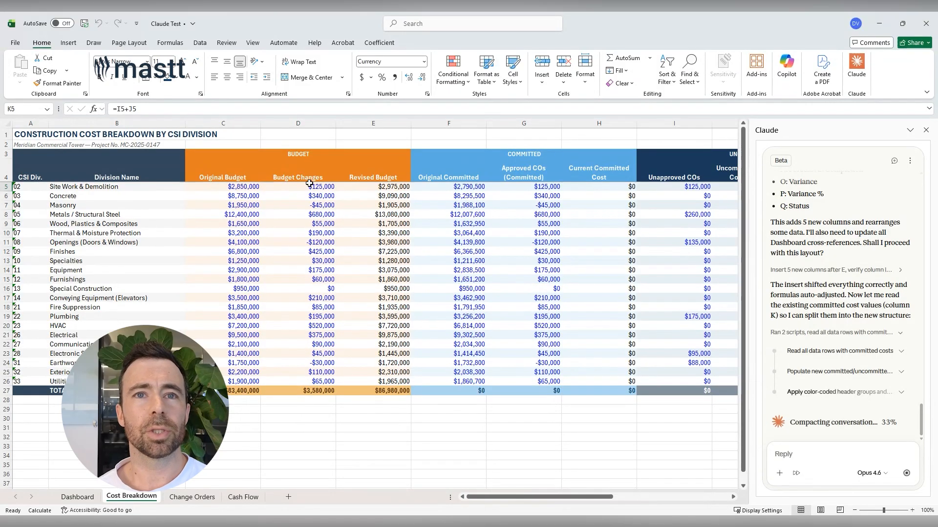
pyautogui.click(392, 186)
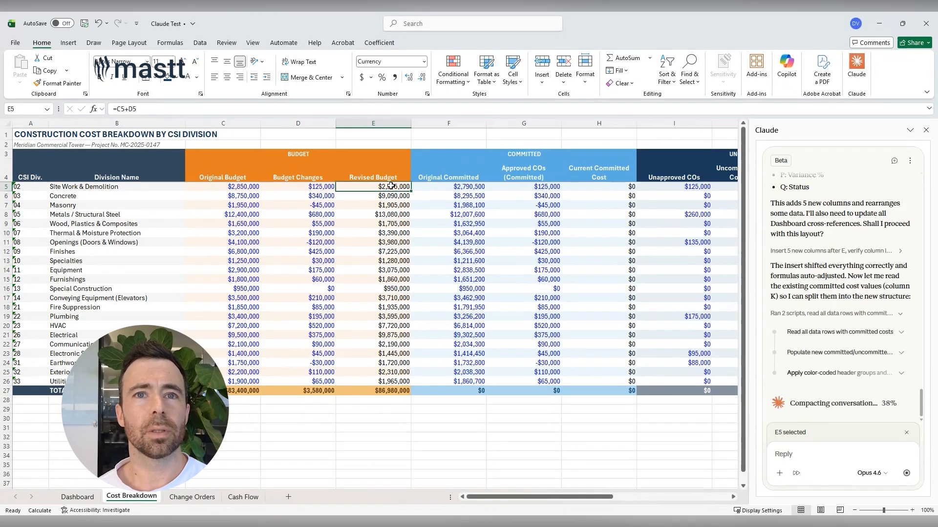
pyautogui.doubleClick(391, 186)
pyautogui.click(429, 421)
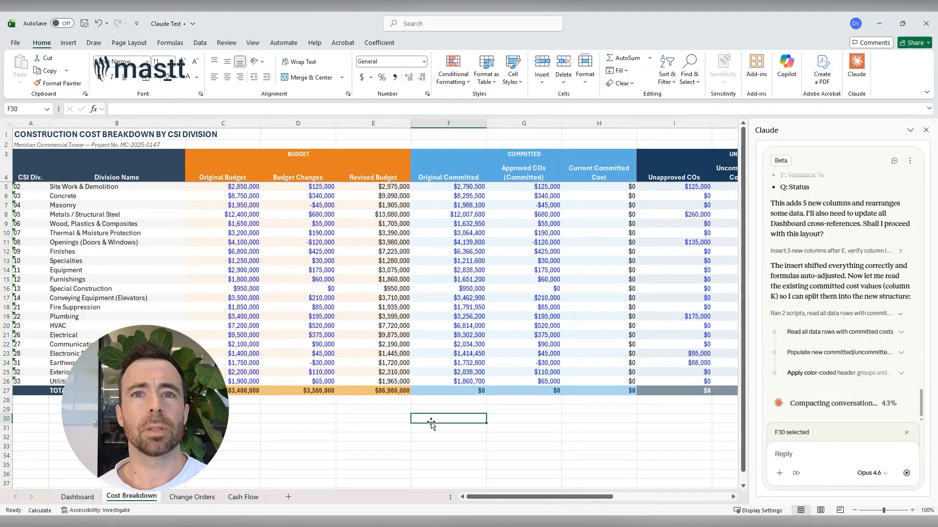
pyautogui.hscroll(3, 530, 496)
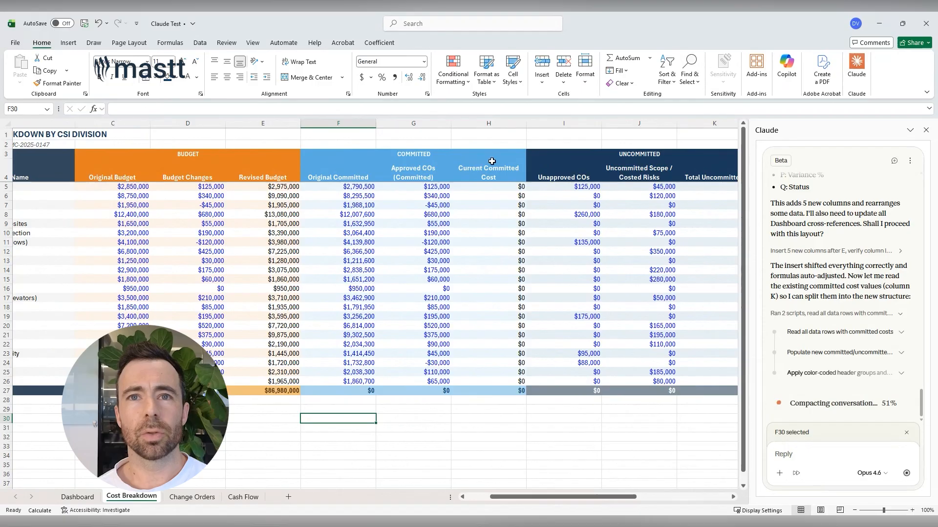
pyautogui.hscroll(3, 564, 497)
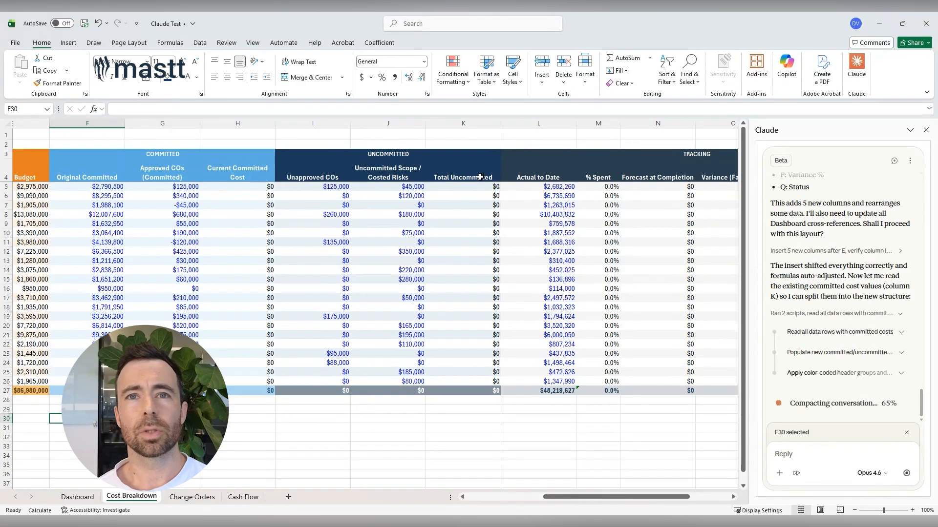
pyautogui.moveTo(611, 497); pyautogui.dragTo(654, 497)
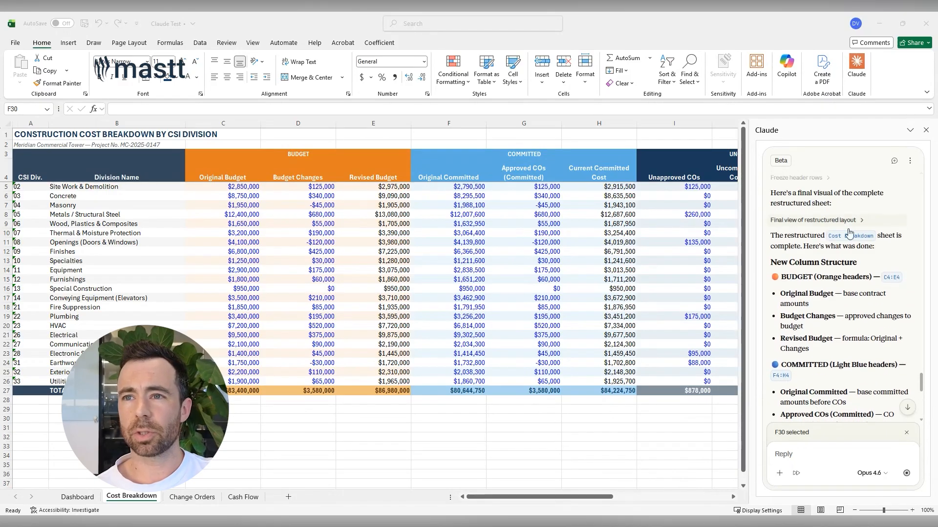
# - Read Claude's summary of the new column structure and key totals, and examine the completed uncommitted and tracking columns
pyautogui.scroll(-5, 863, 289)
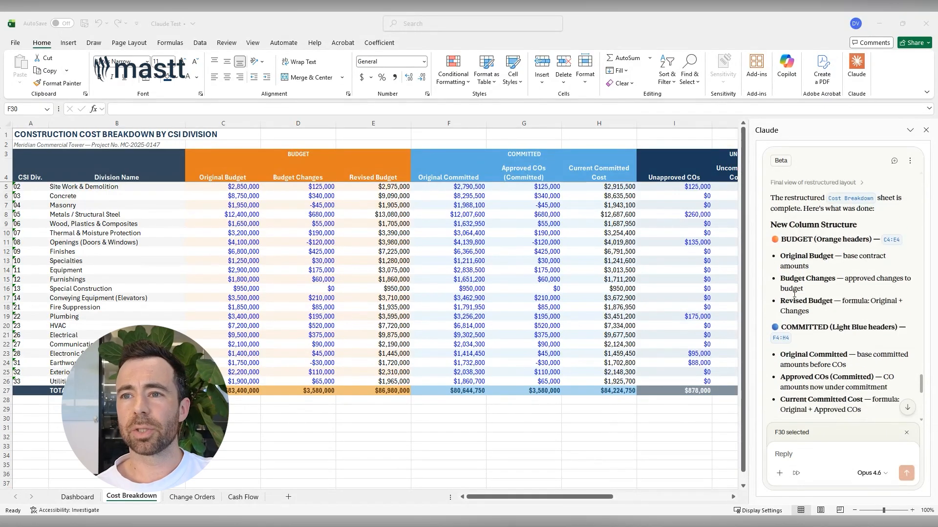
pyautogui.scroll(-3, 844, 337)
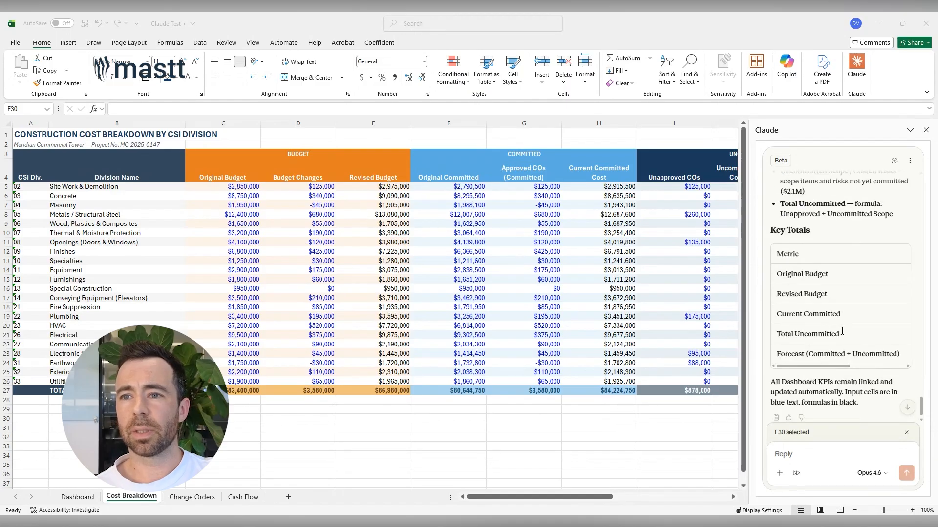
pyautogui.moveTo(589, 500); pyautogui.dragTo(719, 500)
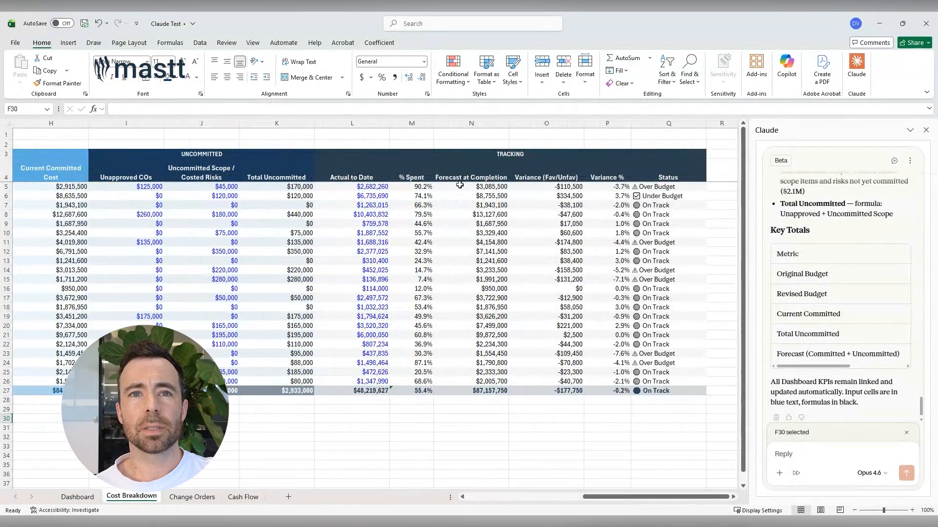
# - Insert two blank columns between Total Uncommitted and Actual to Date on the Cost Breakdown sheet
pyautogui.click(367, 121)
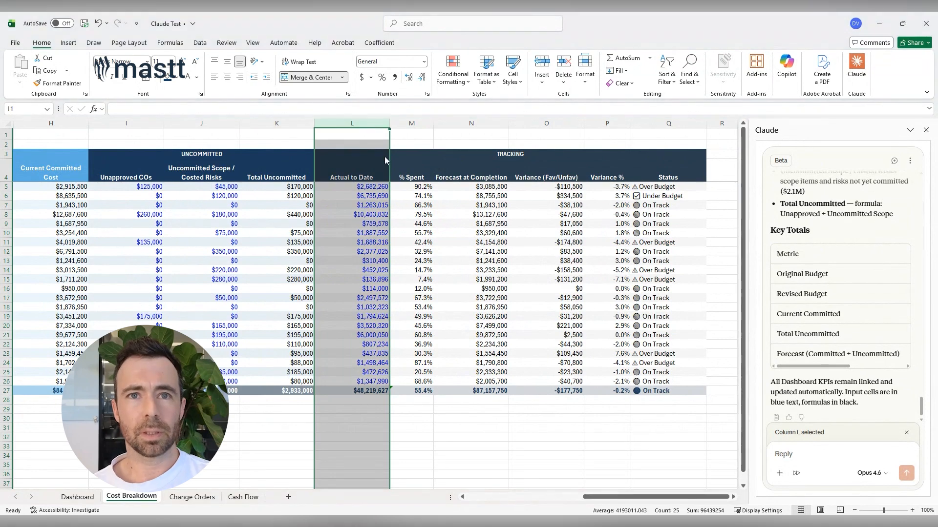
pyautogui.hotkey('ctrl', 'shift', '+')
pyautogui.click(559, 122)
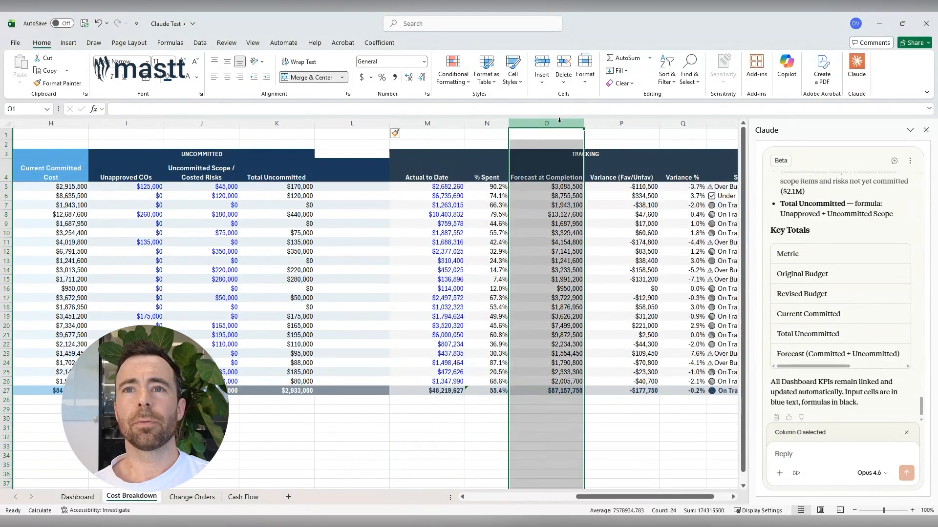
pyautogui.click(428, 122)
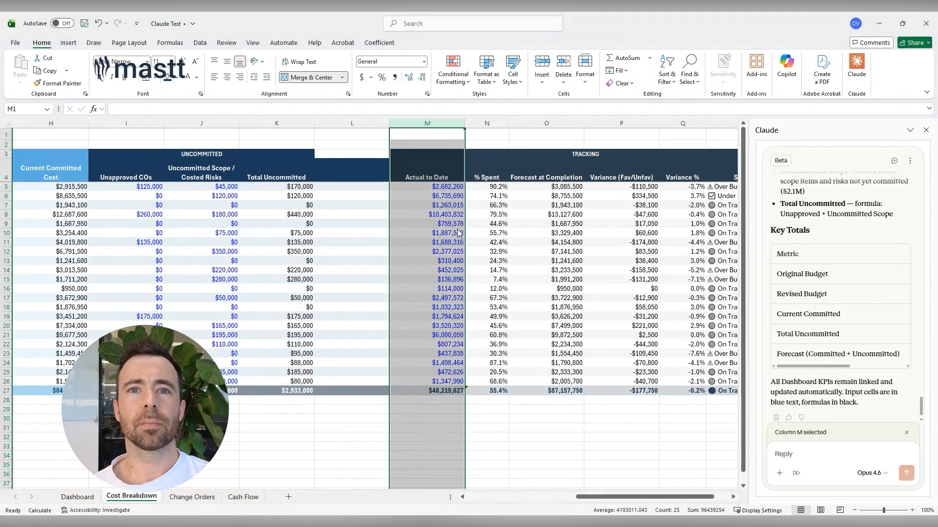
pyautogui.hotkey('ctrl', 'shift', '+')
# - Unmerge the TRACKING header and move the Forecast at Completion and Variance (Fav/Unfav) columns into the blank columns L and M
pyautogui.moveTo(693, 122); pyautogui.dragTo(613, 125)
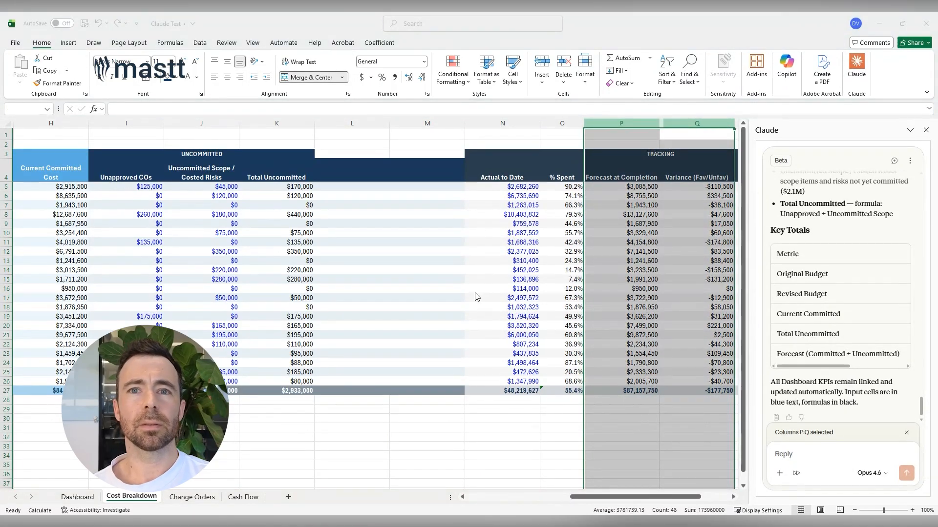
pyautogui.click(604, 154)
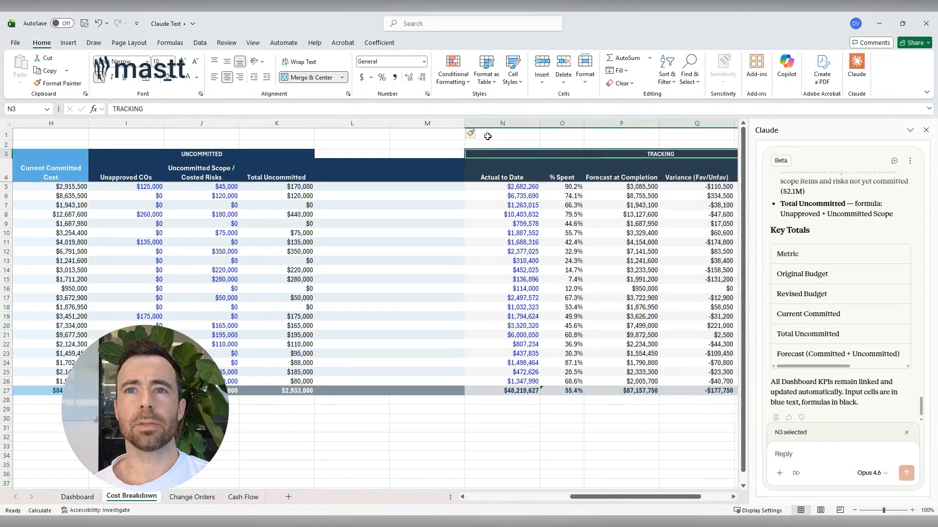
pyautogui.click(325, 78)
pyautogui.click(697, 125)
pyautogui.moveTo(697, 125); pyautogui.dragTo(348, 132)
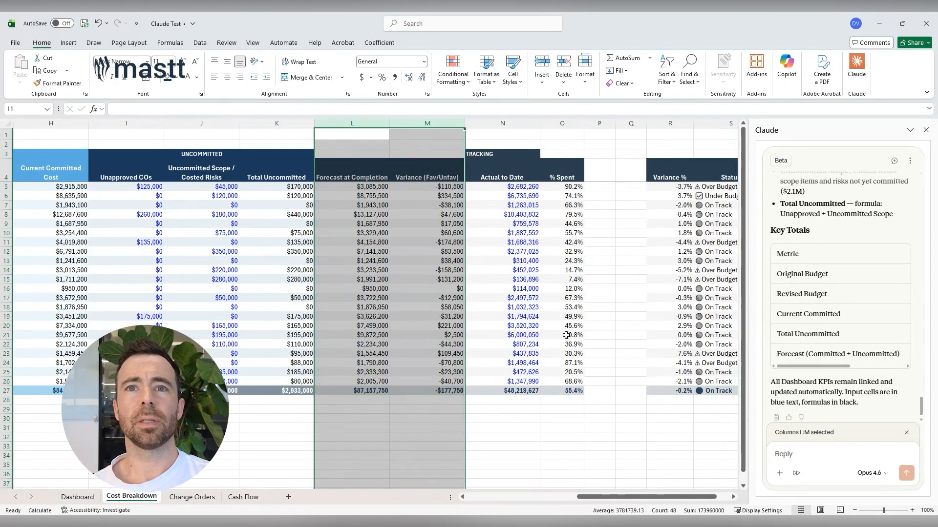
pyautogui.hscroll(1, 550, 277)
pyautogui.click(537, 170)
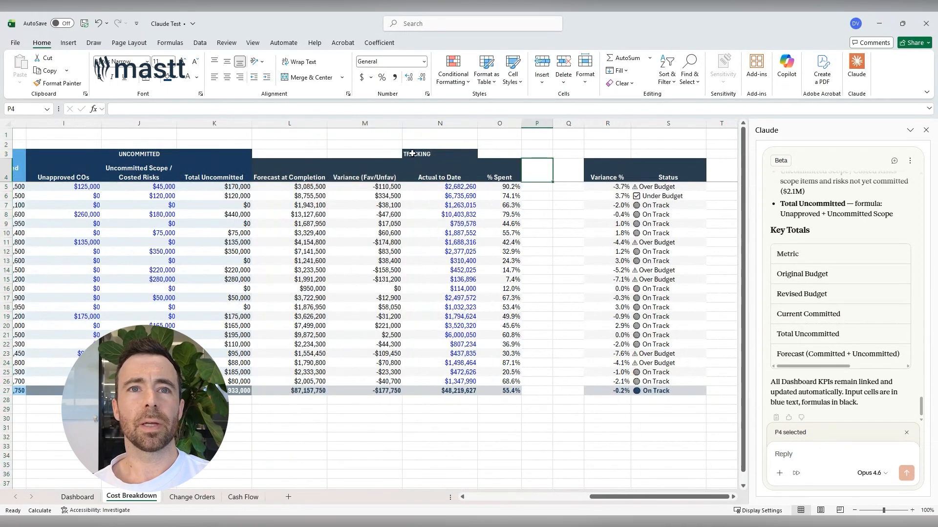
# - Insert a column after Forecast at Completion and move the Variance % column into it
pyautogui.moveTo(536, 123); pyautogui.dragTo(568, 124)
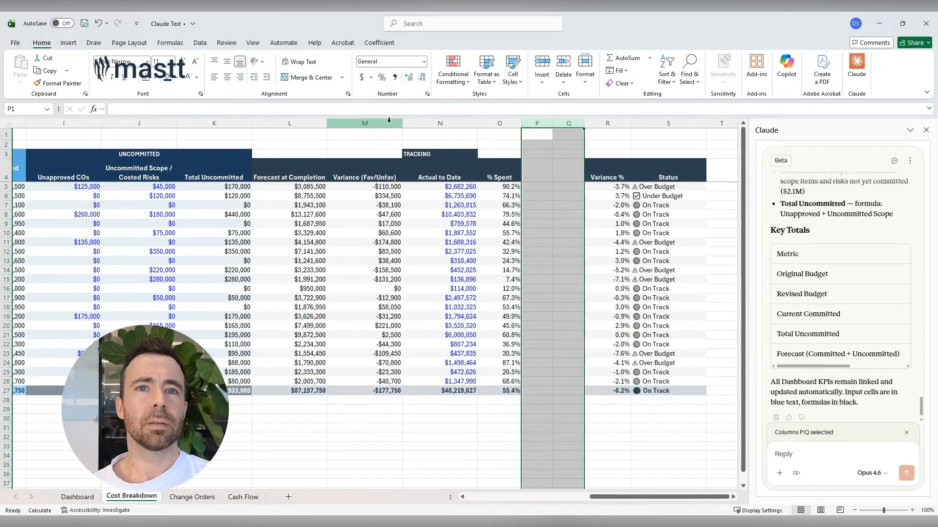
pyautogui.click(389, 120)
pyautogui.hotkey('ctrl', 'shift', '=')
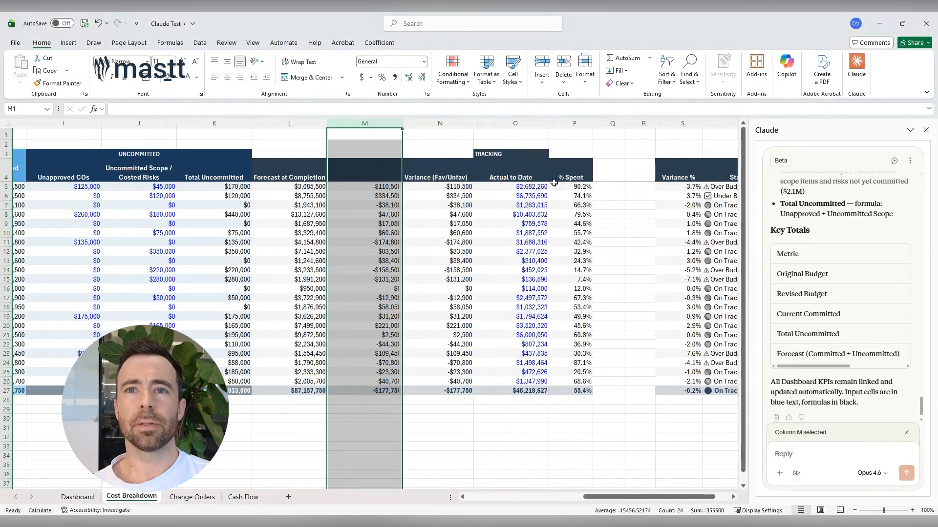
pyautogui.click(681, 123)
pyautogui.hotkey('ctrl', 'x')
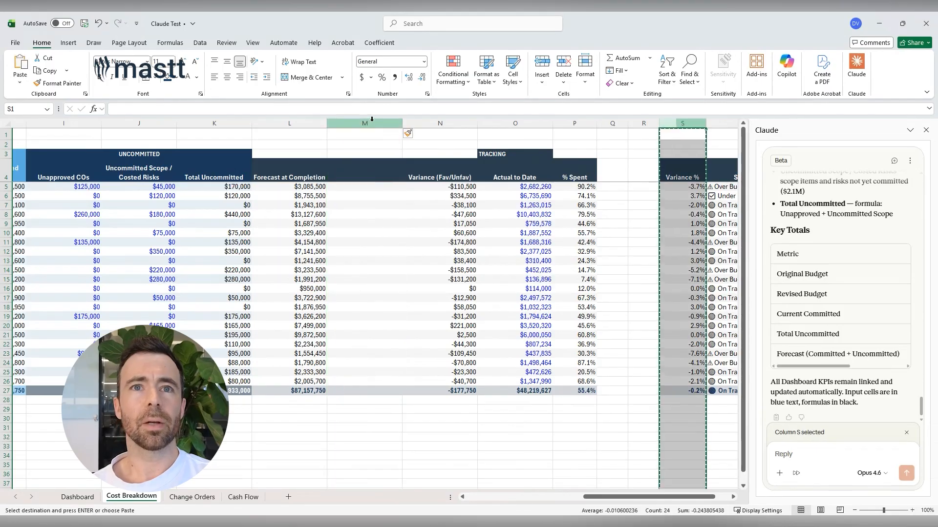
pyautogui.click(371, 120)
pyautogui.hotkey('ctrl', 'v')
pyautogui.click(617, 177)
# - Give the header cells L3:N4 above the forecast and variance columns a grey fill with black text
pyautogui.moveTo(267, 149); pyautogui.dragTo(390, 173)
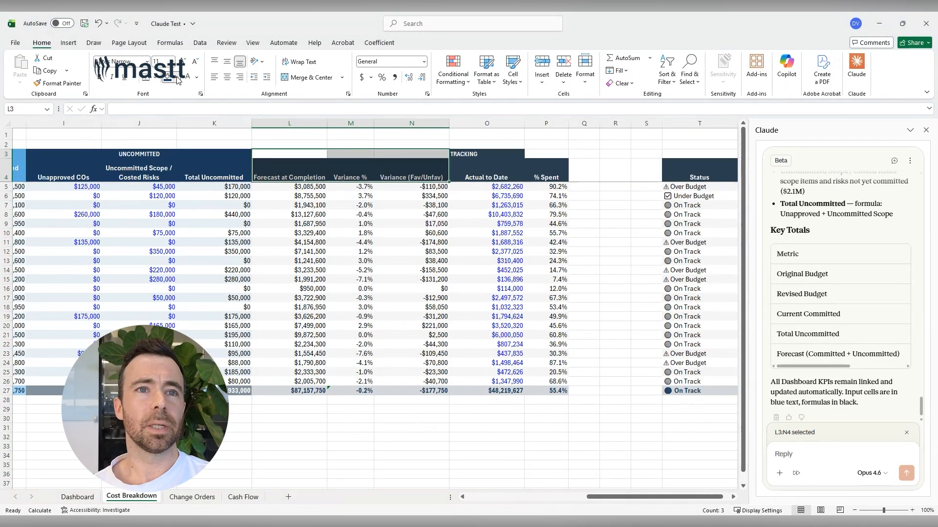
pyautogui.click(171, 179)
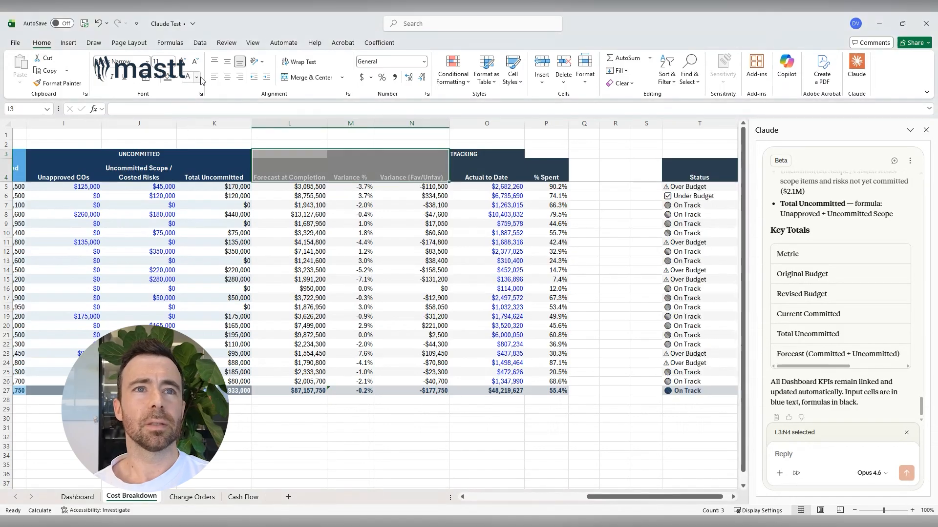
pyautogui.click(634, 261)
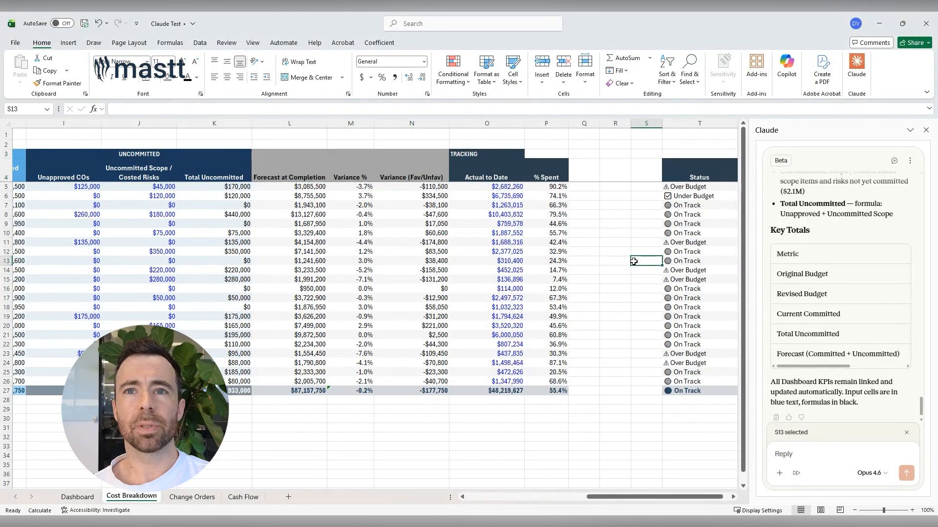
# - Fill the TRACKING header cells O3:P4 above Actual to Date and % Spent with green
pyautogui.moveTo(469, 154); pyautogui.dragTo(542, 170)
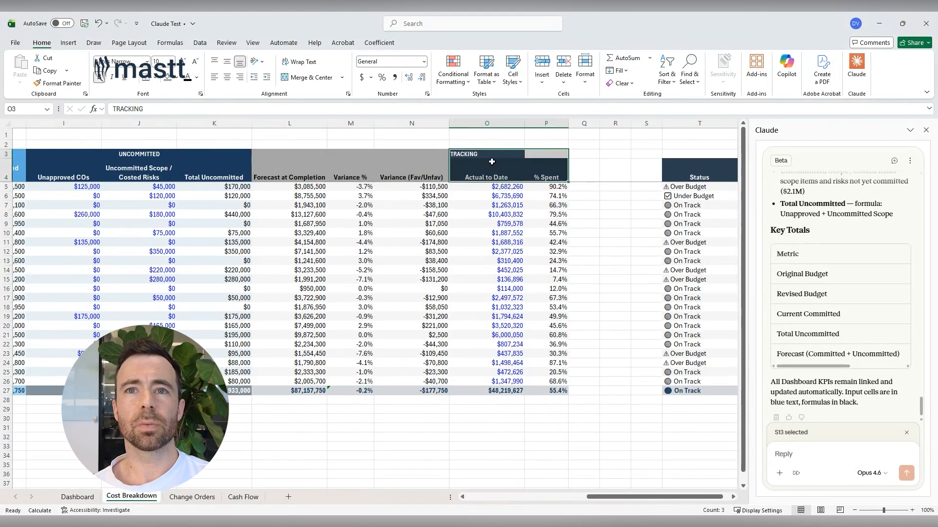
pyautogui.click(178, 80)
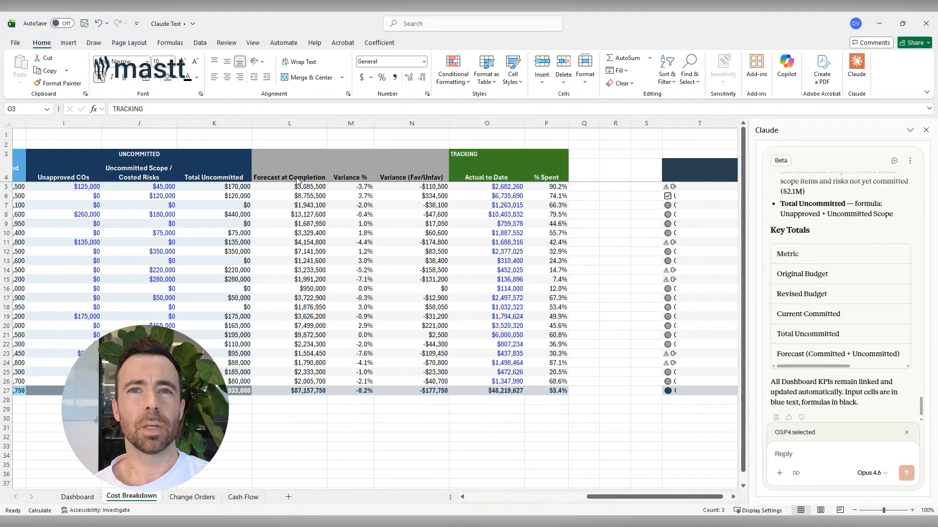
pyautogui.click(296, 181)
# - Delete the empty columns R and S before Status and narrow the remaining blank column Q to a thin gap
pyautogui.hscroll(1, 666, 489)
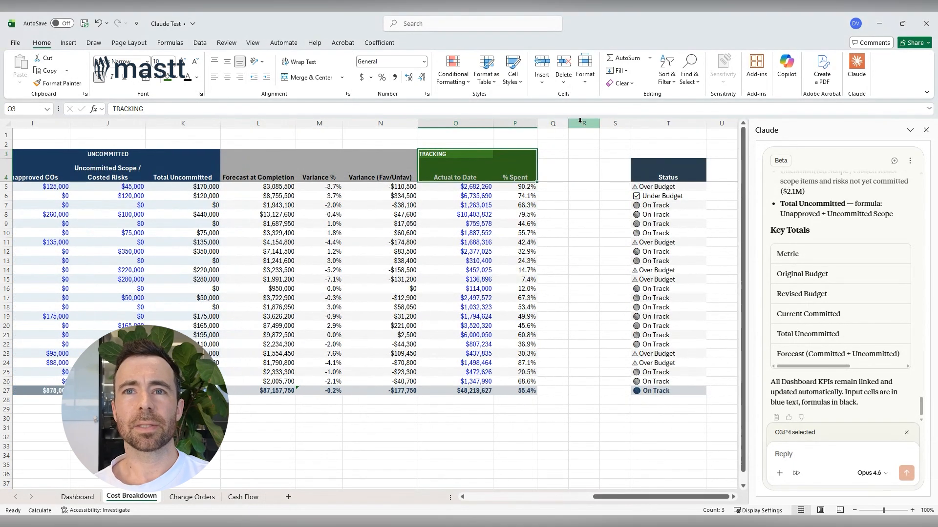
pyautogui.moveTo(580, 122); pyautogui.dragTo(615, 123)
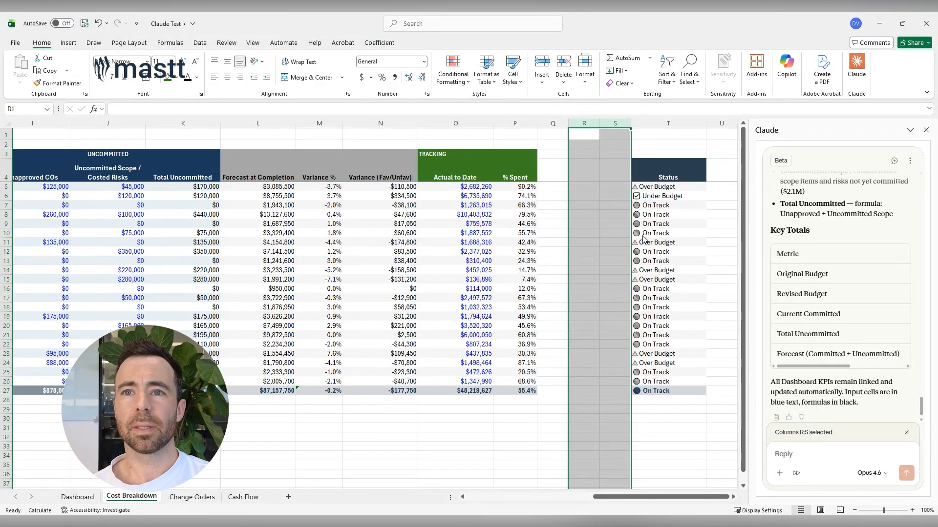
pyautogui.hotkey('ctrl', '-')
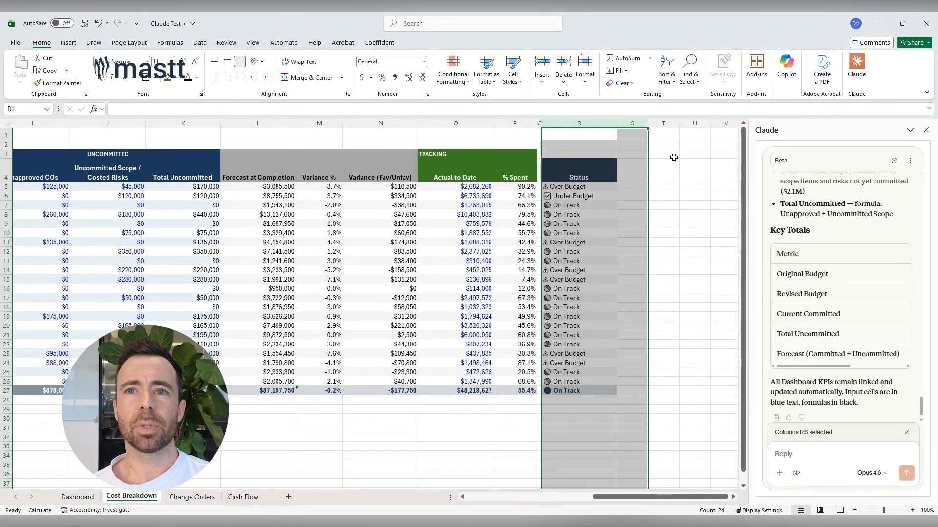
pyautogui.click(673, 157)
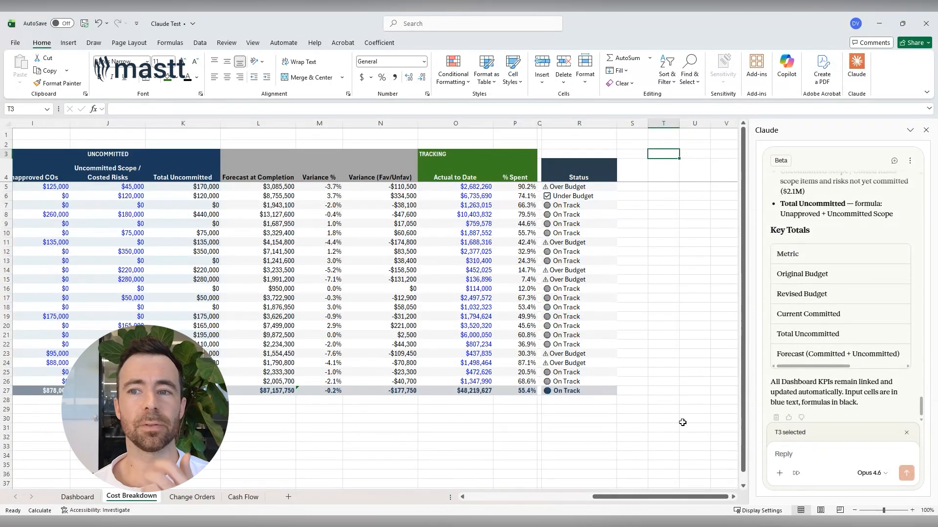
# - Look over Claude's options for adding files, web search, connectors and skills, and close them without choosing any
pyautogui.click(781, 474)
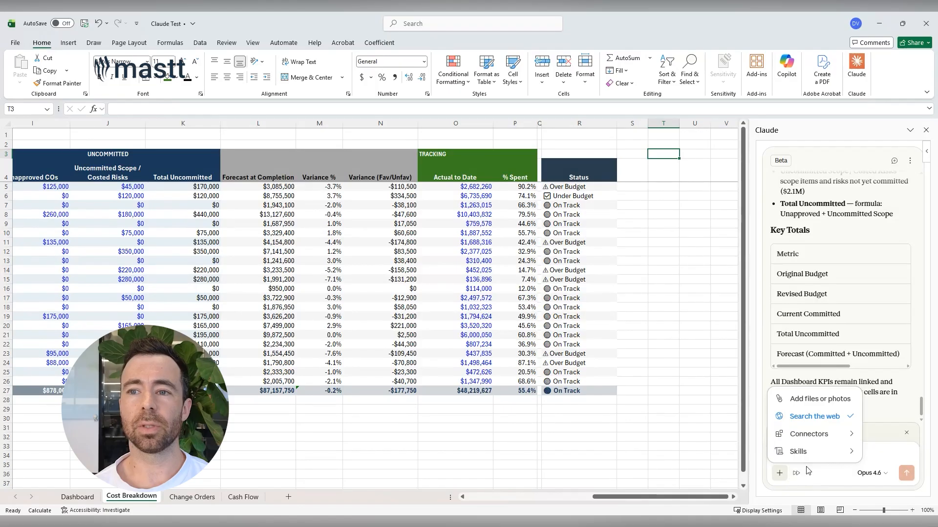
pyautogui.click(879, 453)
pyautogui.click(578, 469)
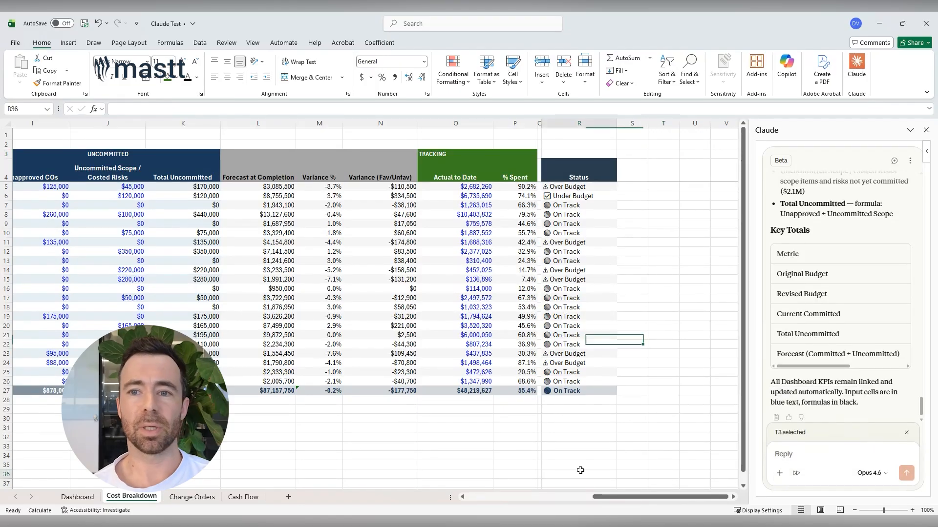